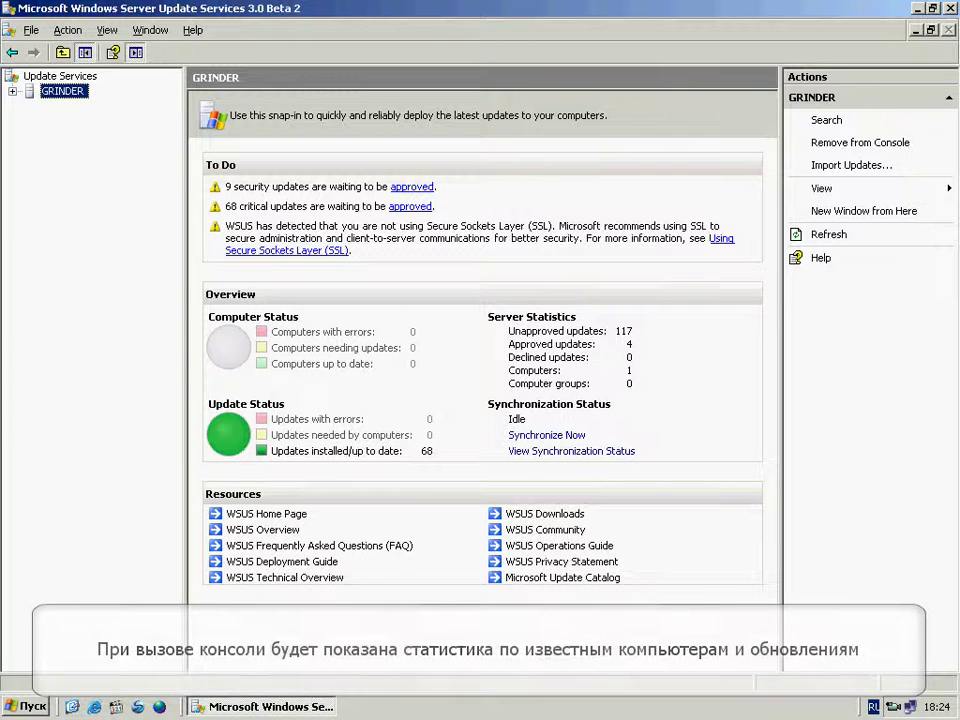
# Expand the GRINDER server's computer groups and examine the grinder computer's details under All Computers and Unassigned Computers
pyautogui.press('Right')
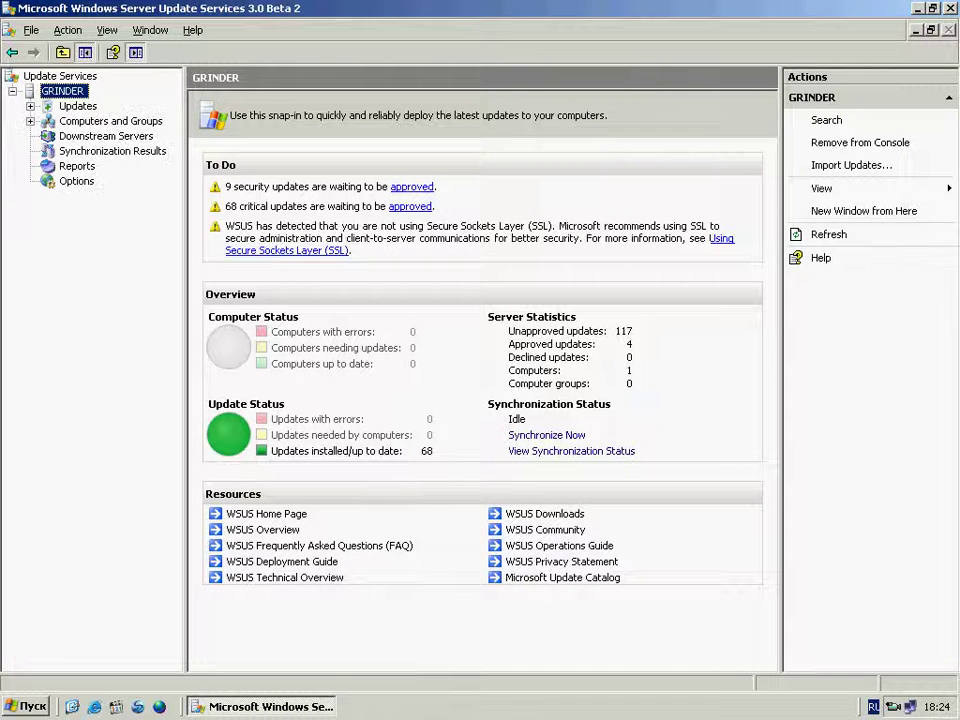
pyautogui.click(30, 121)
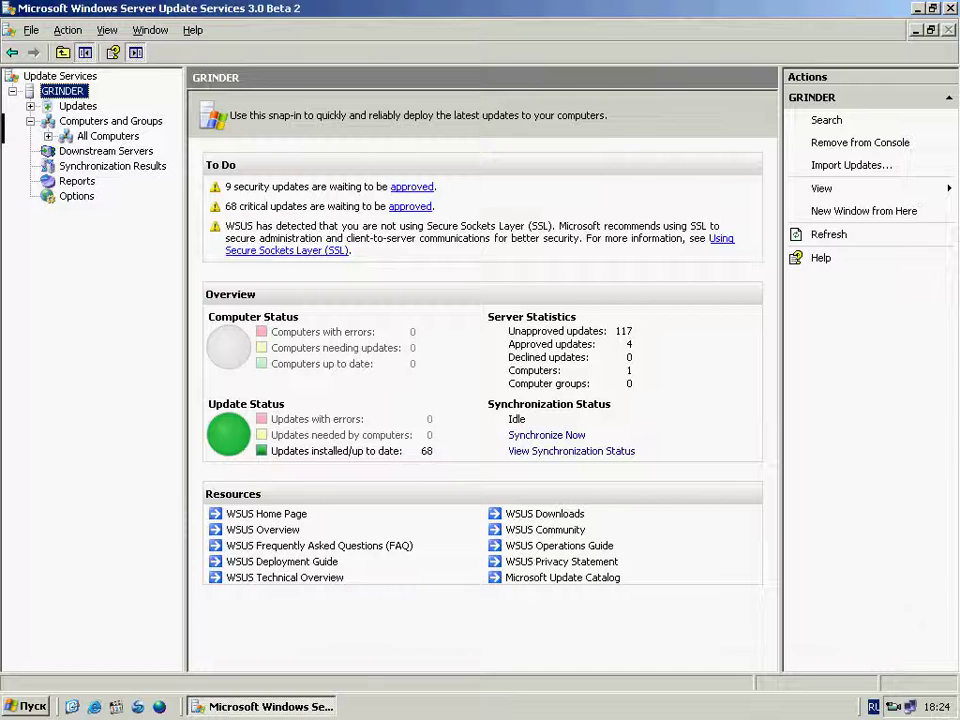
pyautogui.click(48, 136)
pyautogui.click(108, 136)
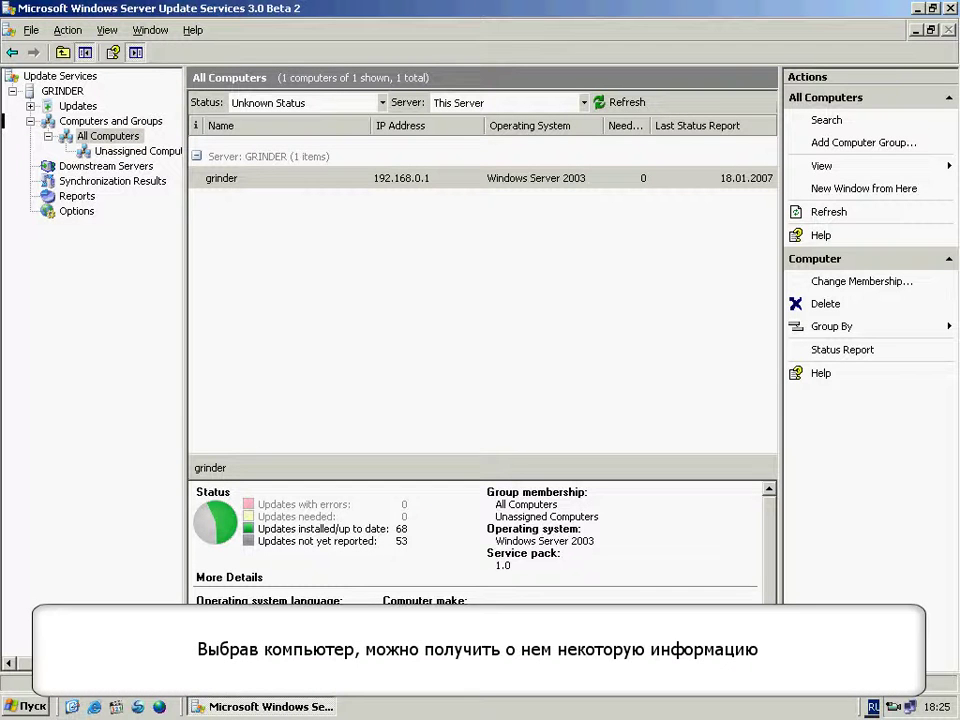
pyautogui.click(137, 151)
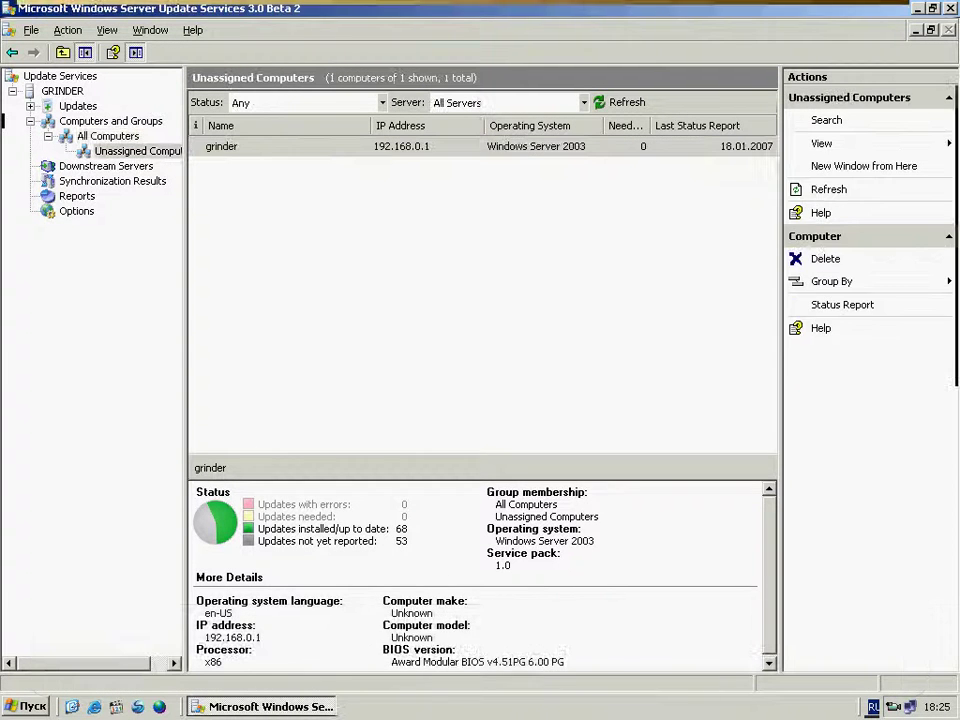
pyautogui.click(222, 146)
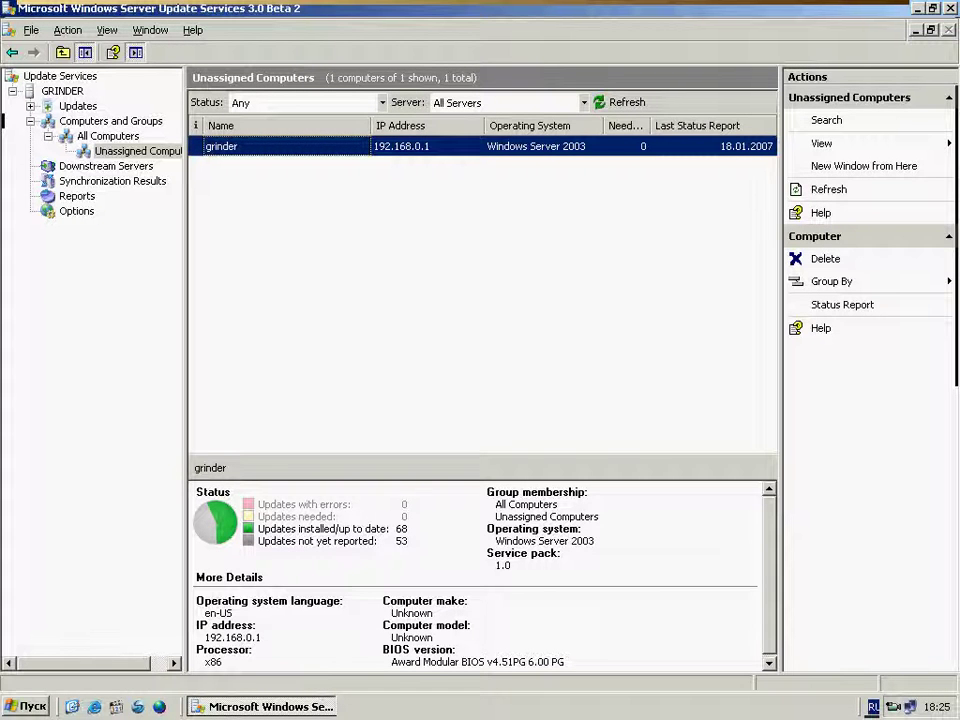
# Add a new computer group named "test" under All Computers
pyautogui.click(108, 136)
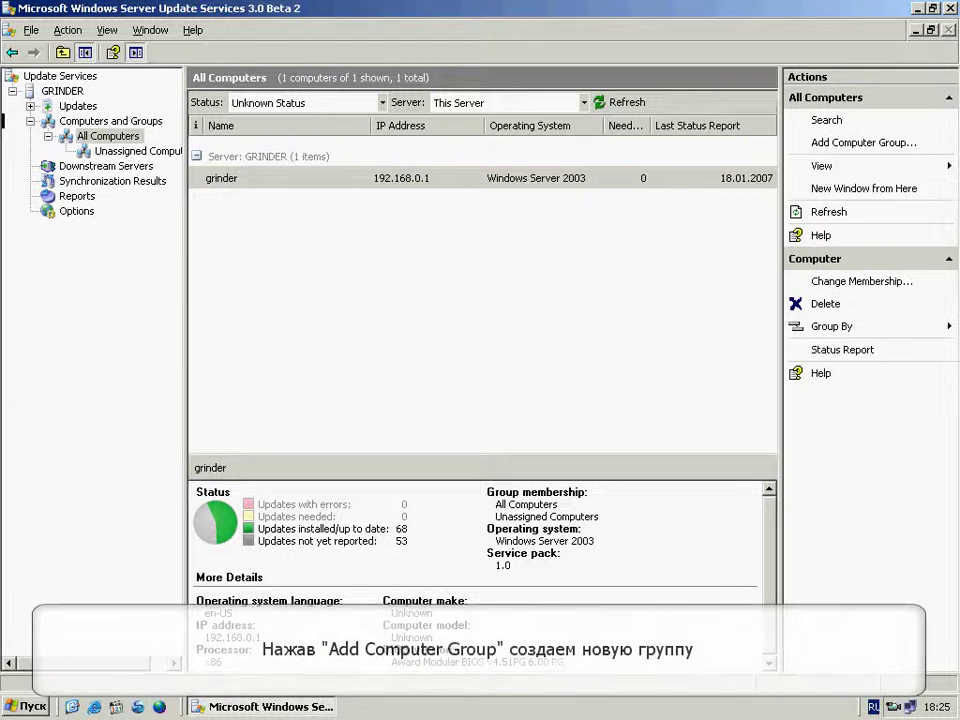
pyautogui.click(863, 143)
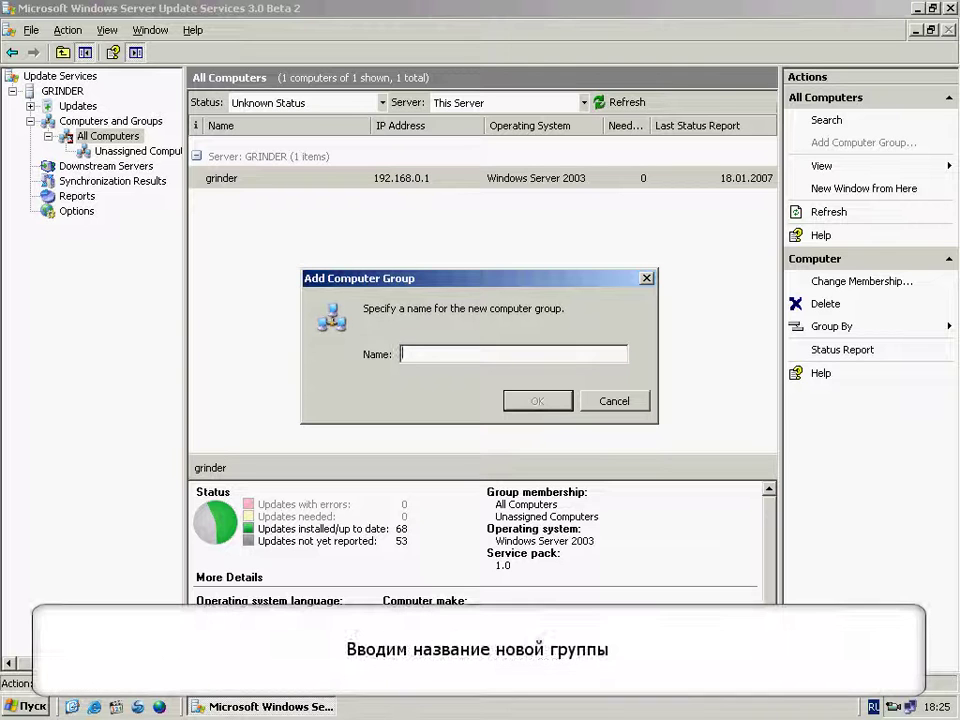
pyautogui.hotkey('alt', 'shift')
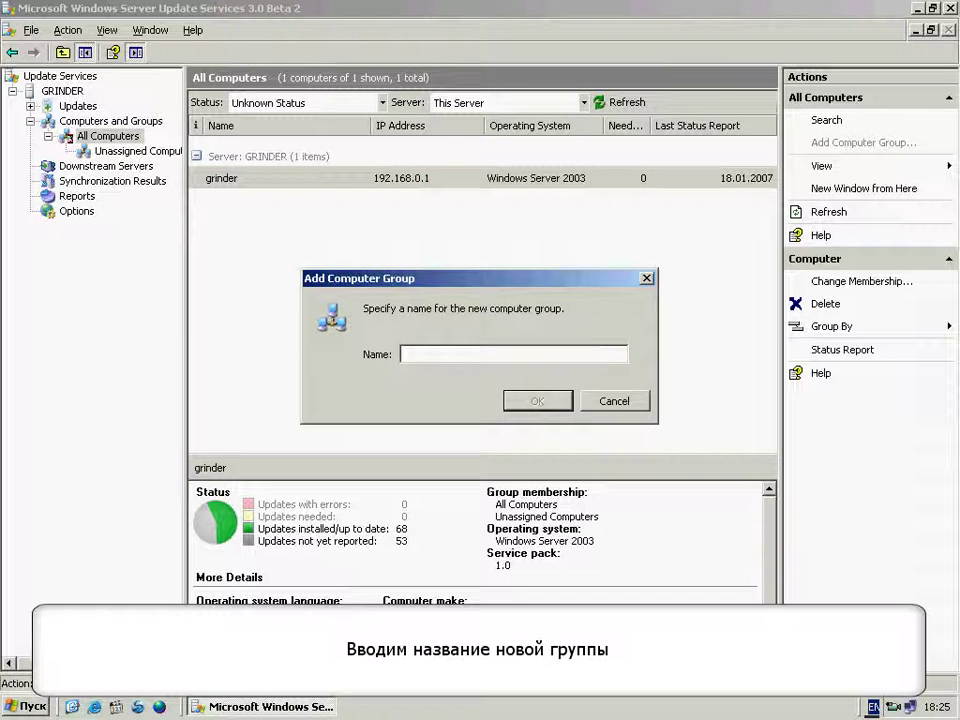
pyautogui.write('test')
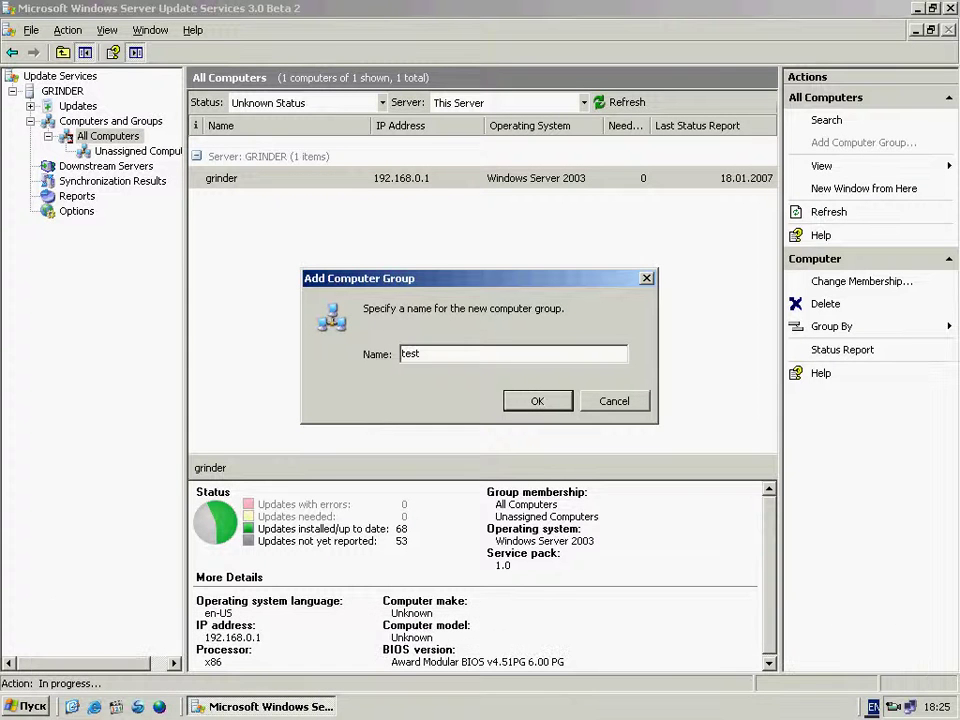
pyautogui.press('Return')
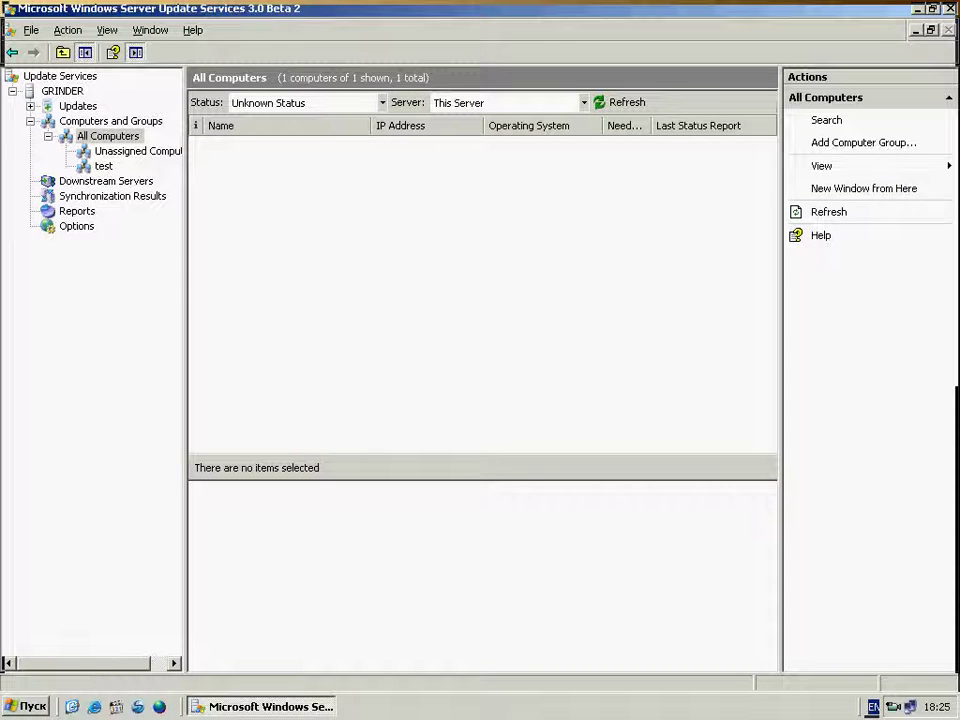
# Move the grinder computer from Unassigned Computers to the test group and display that group
pyautogui.click(137, 151)
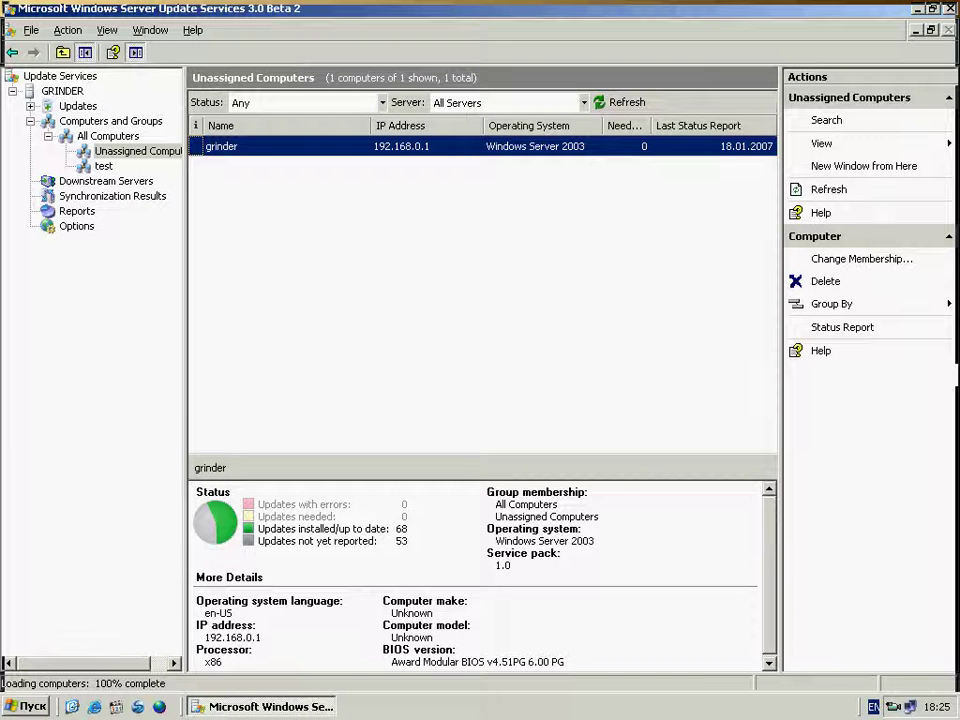
pyautogui.rightClick(237, 147)
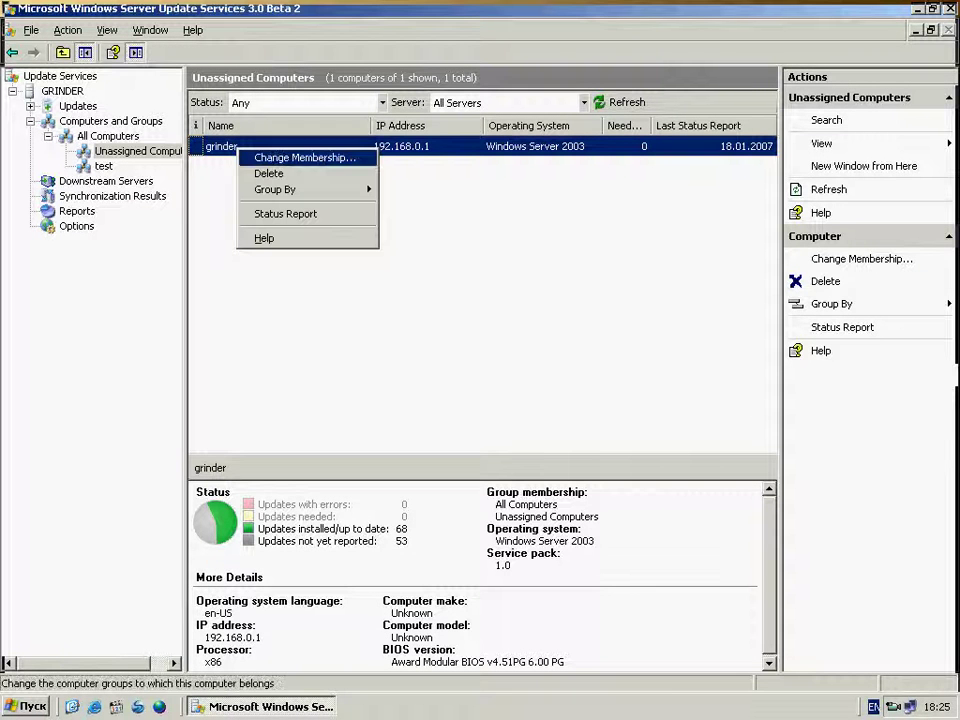
pyautogui.click(300, 157)
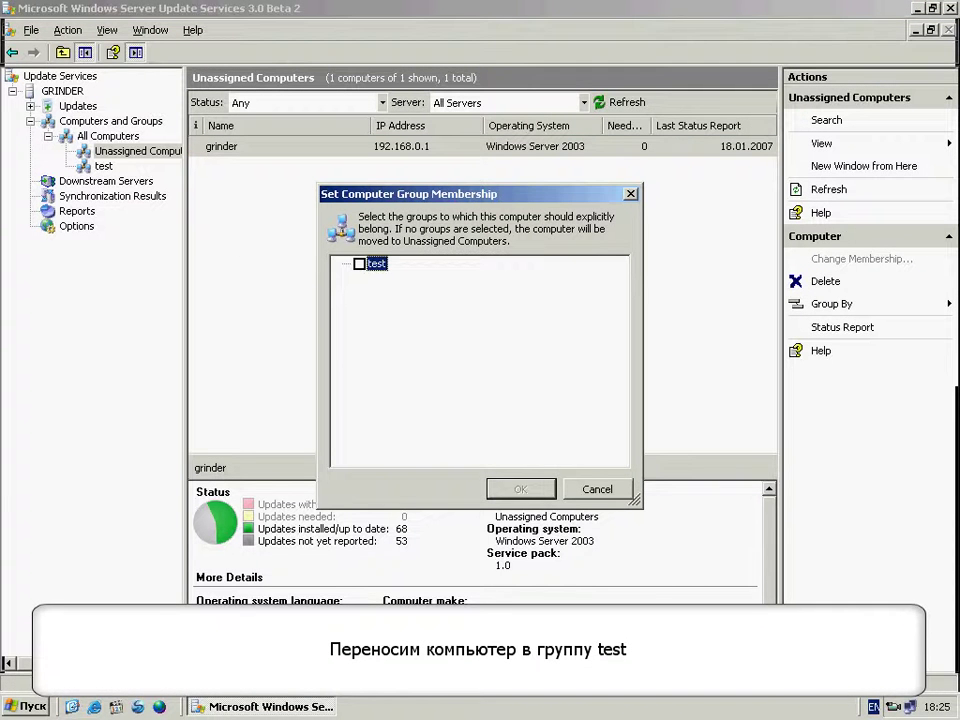
pyautogui.press('space')
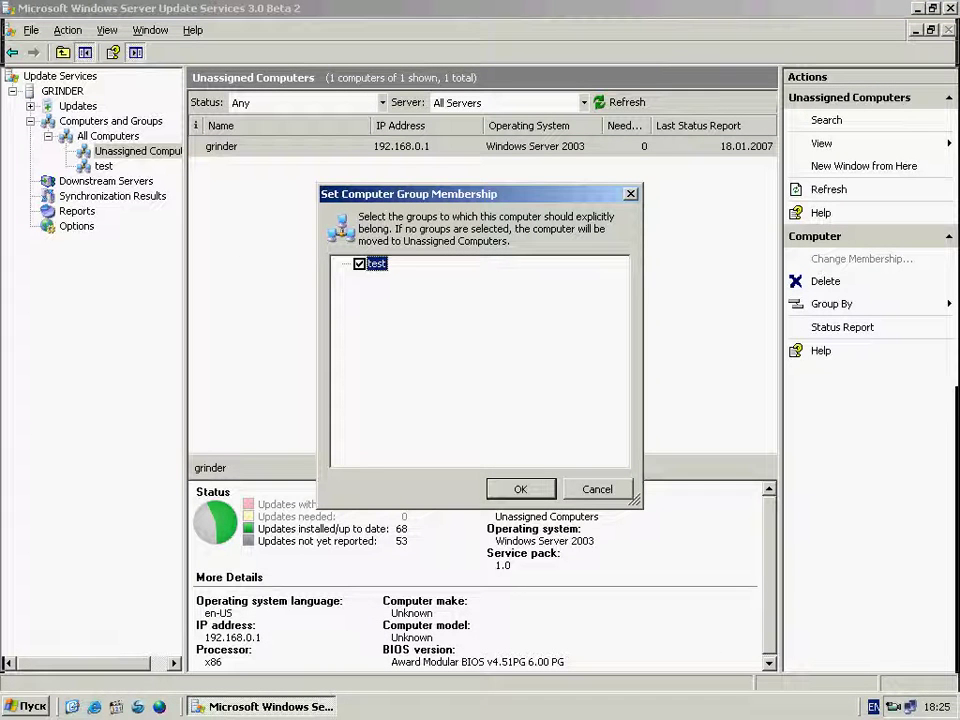
pyautogui.press('Return')
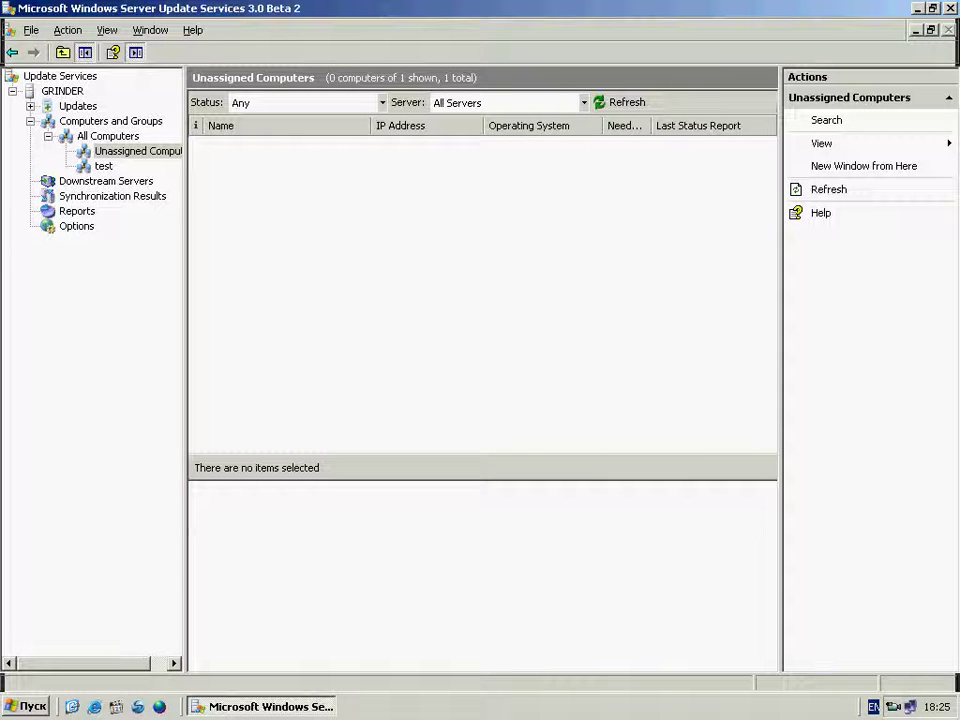
pyautogui.click(104, 166)
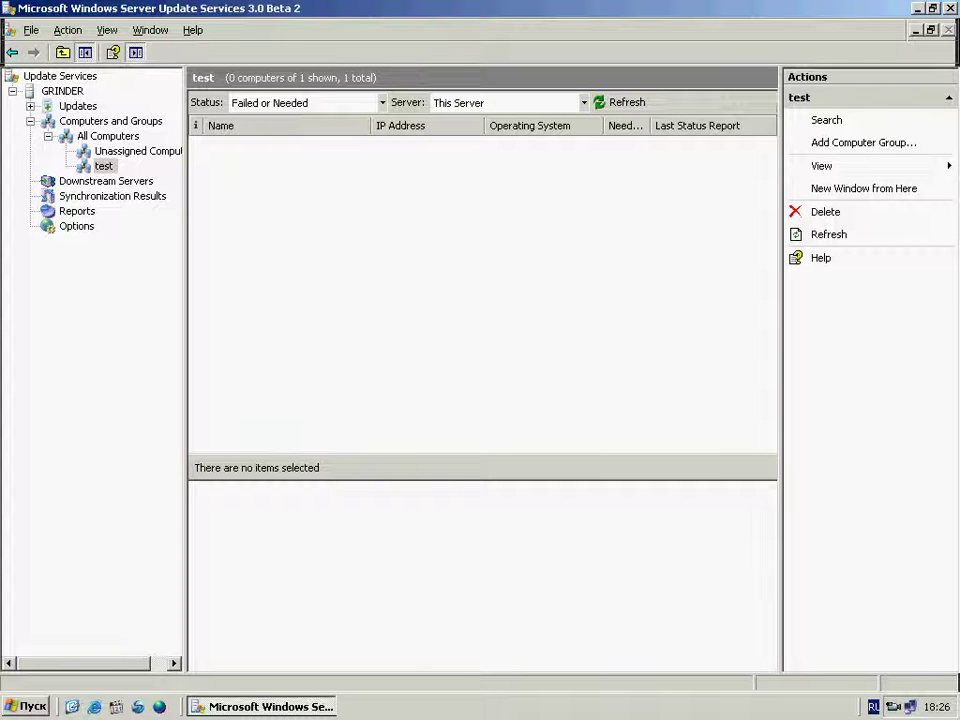
# View the summary of update statuses, then list all updates on the server
pyautogui.click(78, 106)
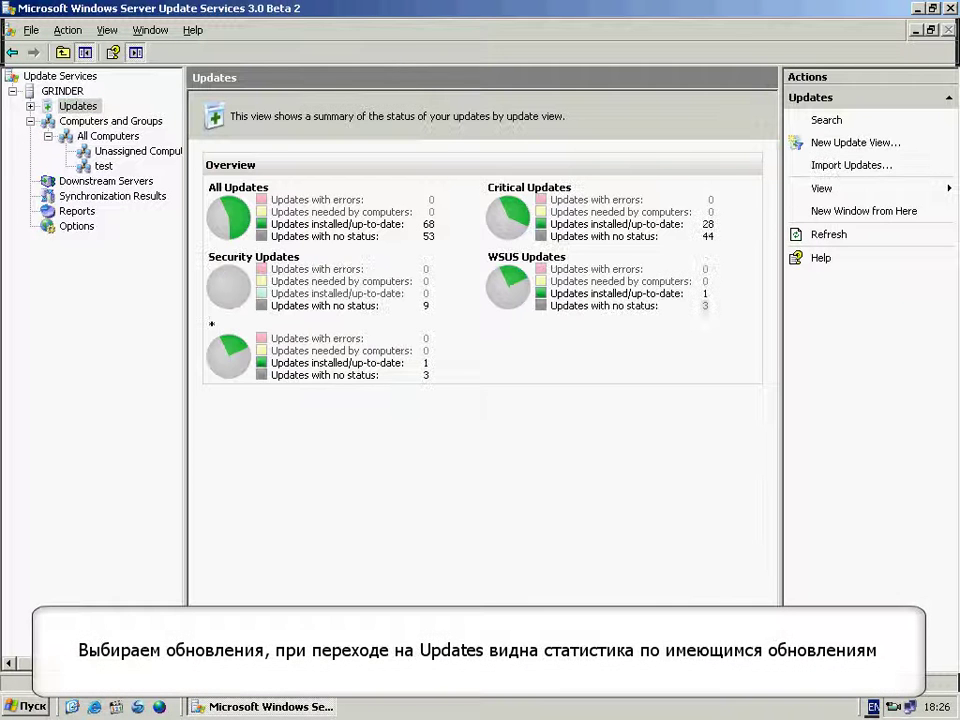
pyautogui.click(31, 106)
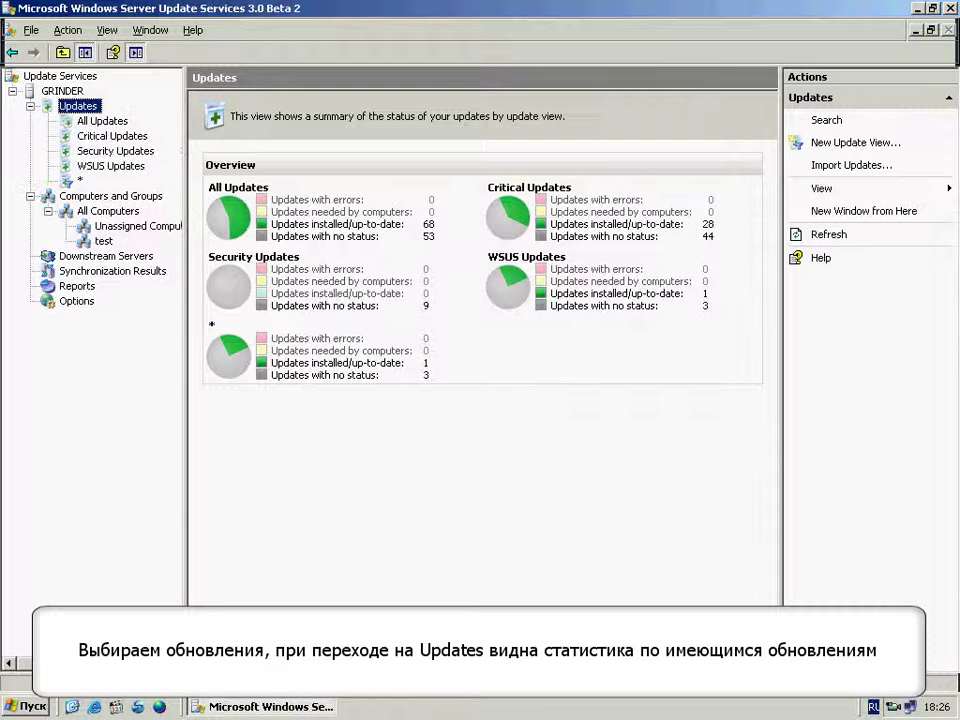
pyautogui.click(103, 121)
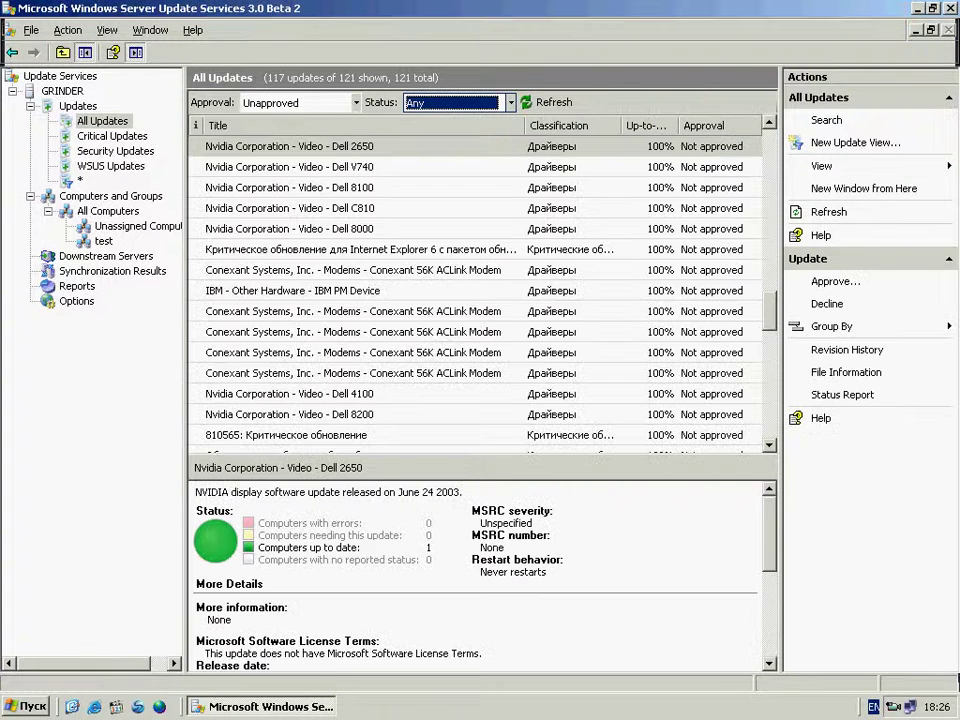
# Examine the available approval and status filter options for the list of all updates
pyautogui.click(355, 103)
pyautogui.click(355, 103)
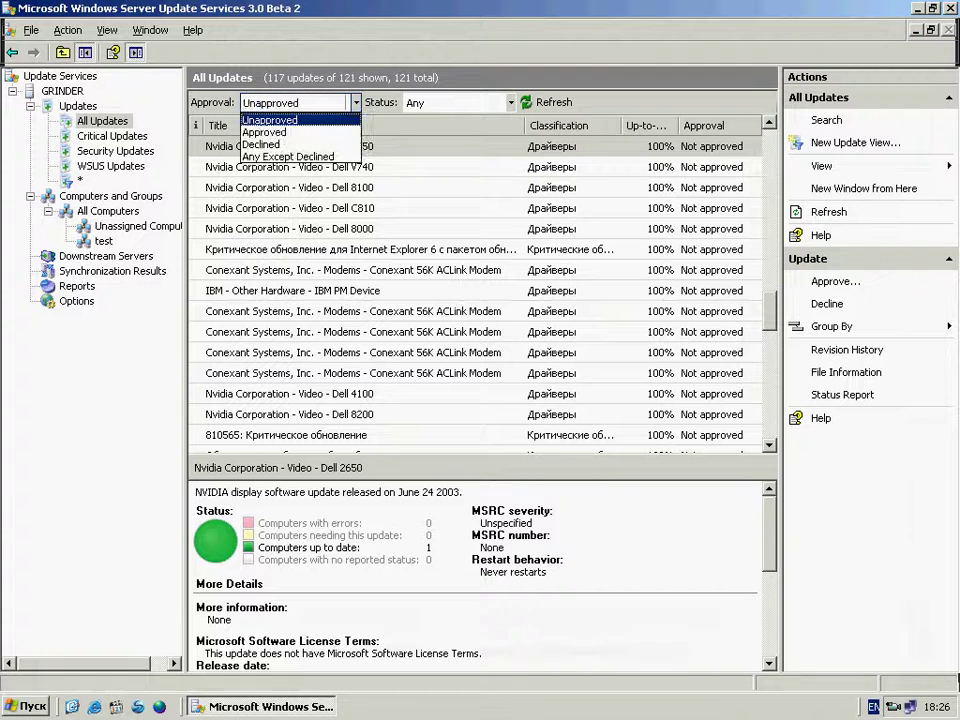
pyautogui.click(355, 103)
pyautogui.click(355, 103)
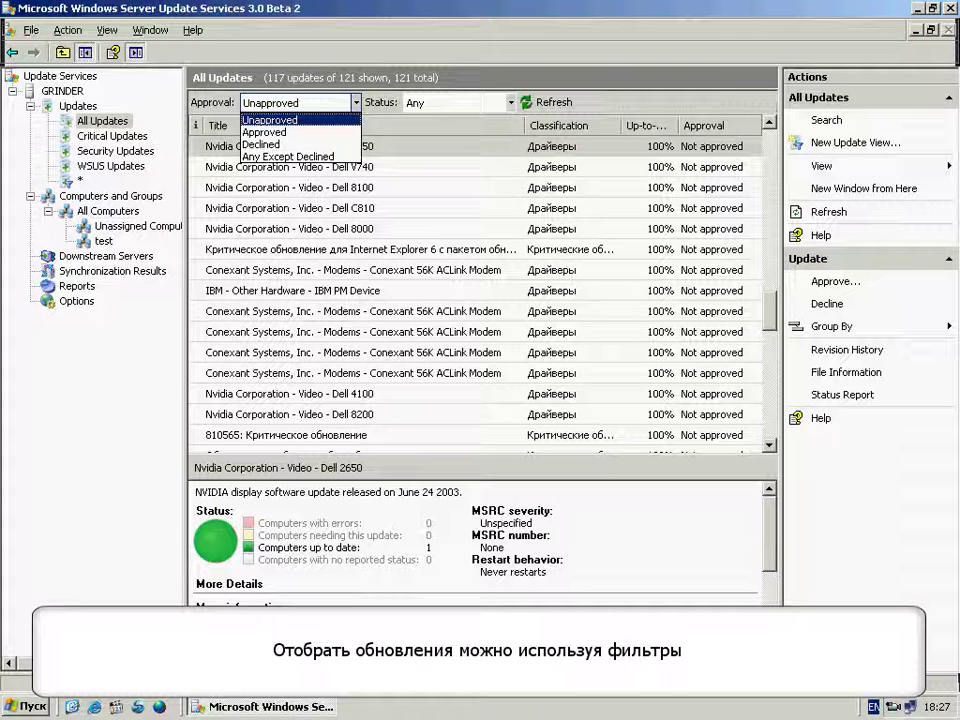
pyautogui.press('Escape')
pyautogui.press('Tab')
pyautogui.hotkey('alt', 'Down')
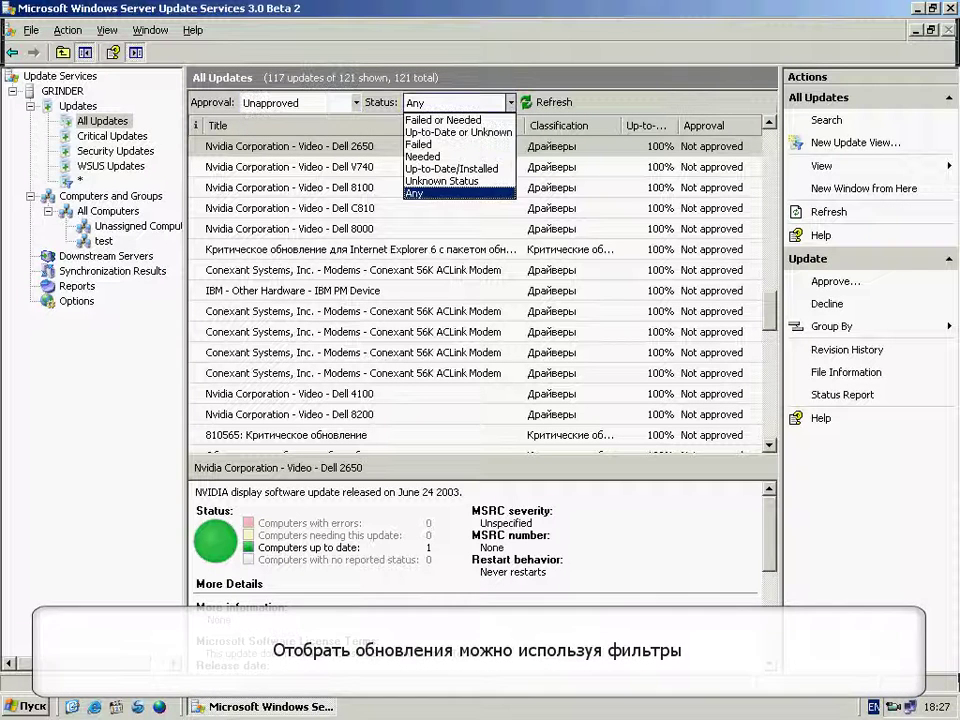
pyautogui.press('Escape')
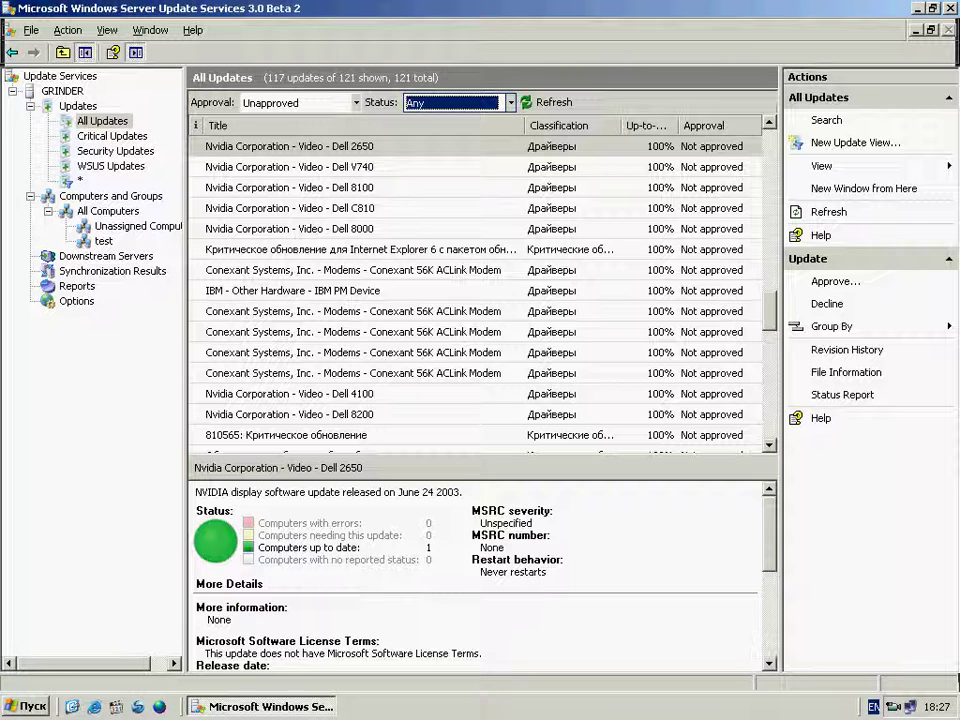
# Review the details of the Nvidia Dell V740 driver and the Internet Explorer 6 critical update KB831167, enlarging the details area
pyautogui.click(290, 167)
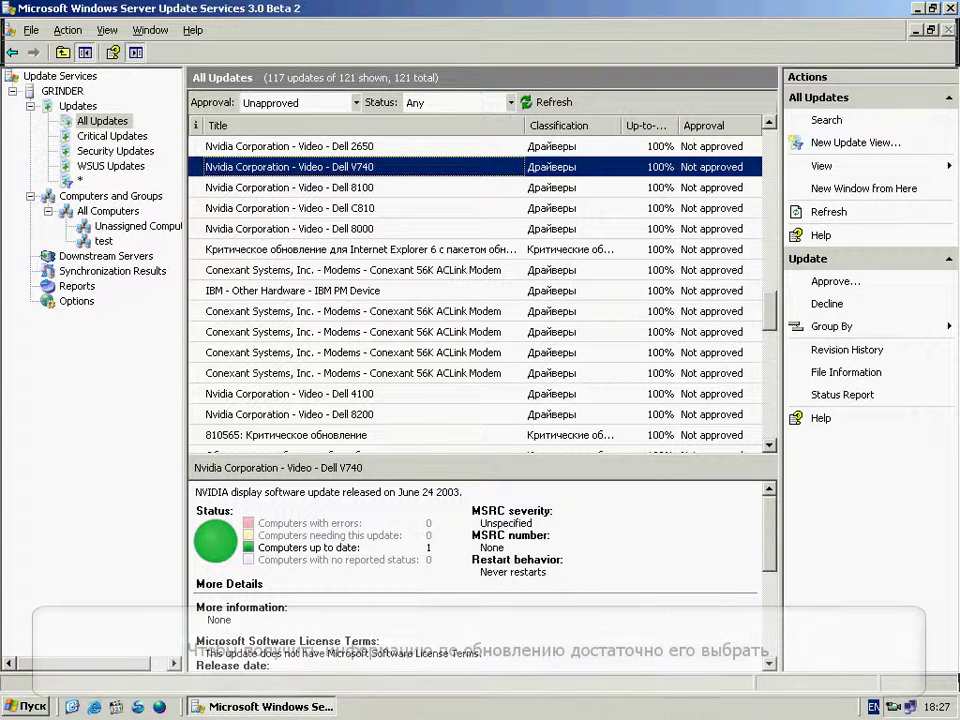
pyautogui.click(360, 250)
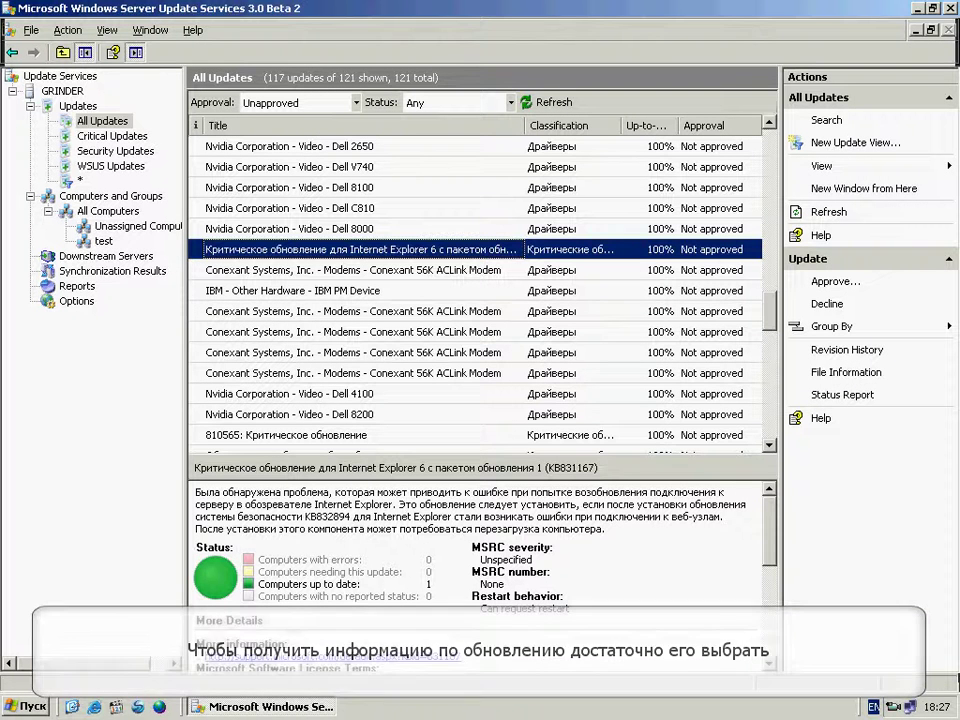
pyautogui.moveTo(480, 456); pyautogui.dragTo(480, 274)
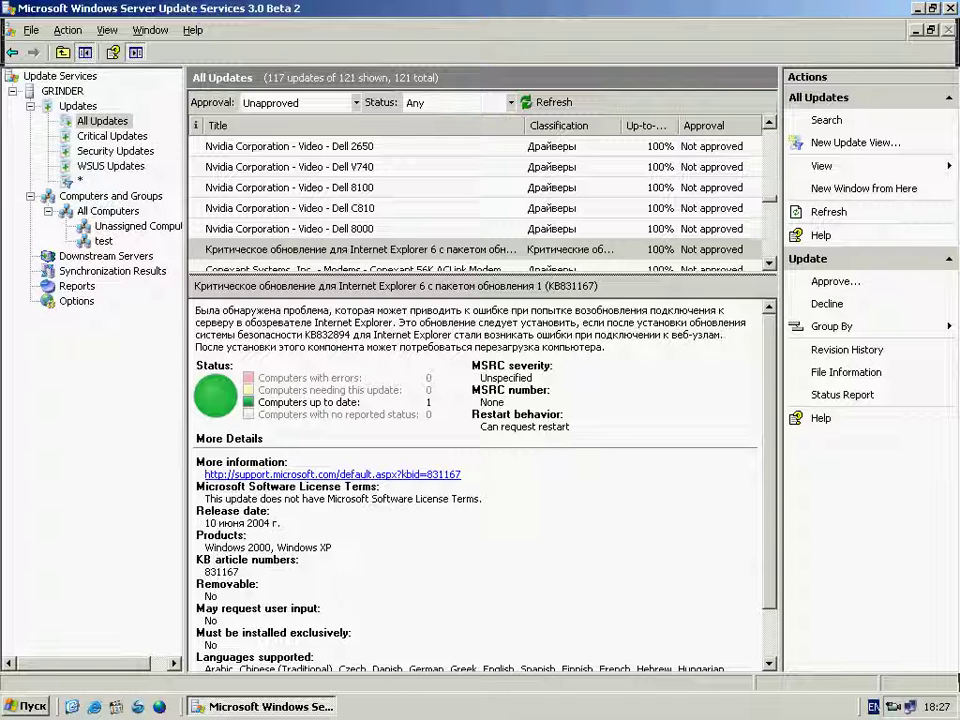
pyautogui.scroll(-2, 475, 480)
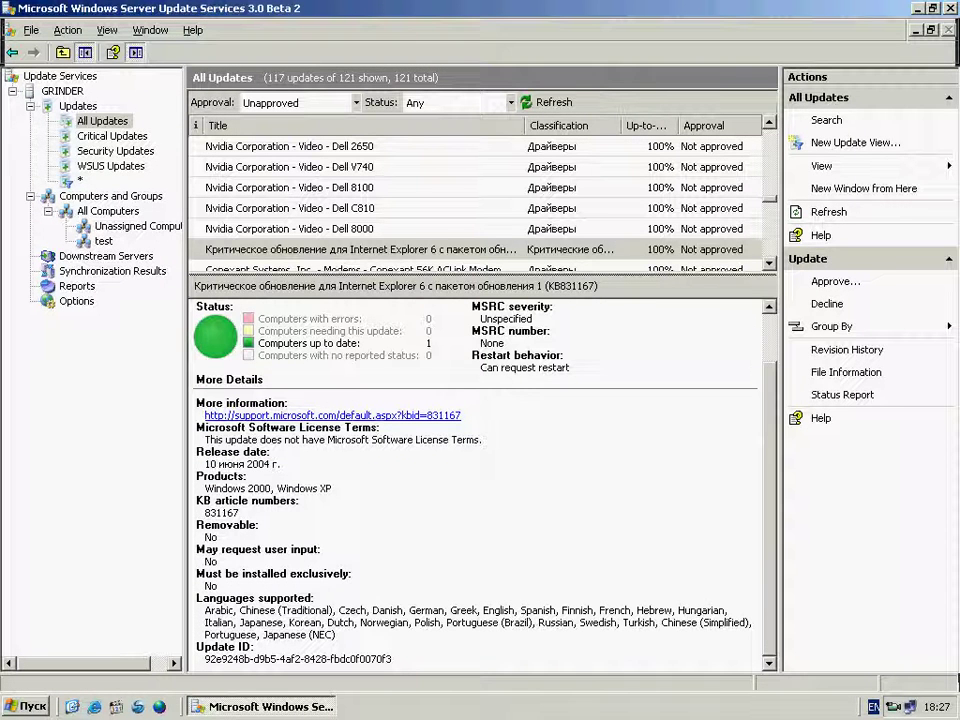
pyautogui.scroll(2, 475, 480)
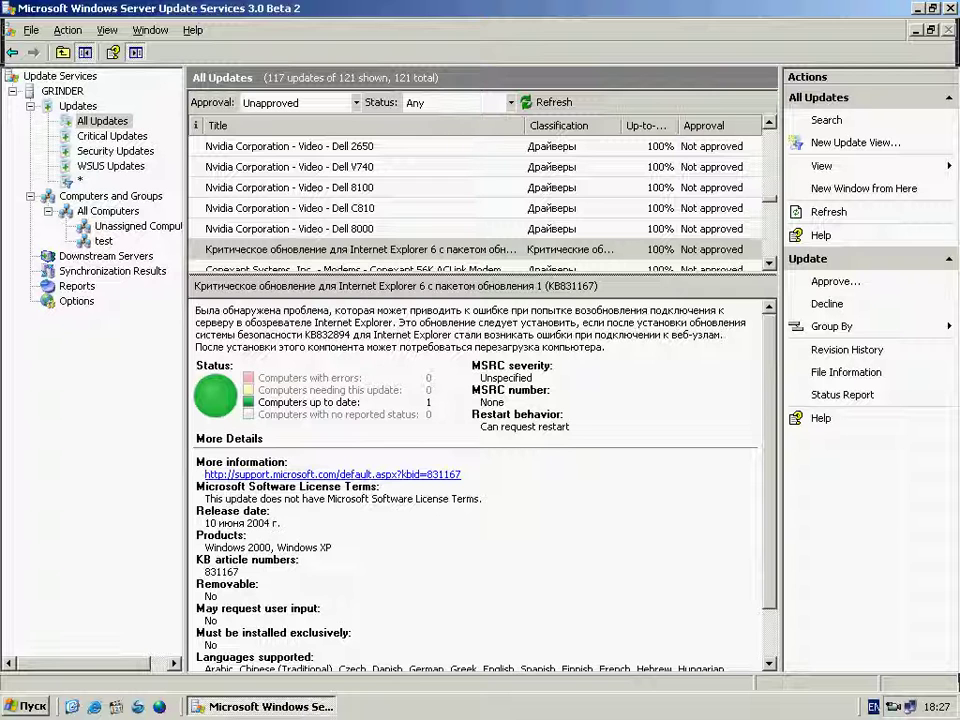
# Approve the Windows Media Player script command critical update KB828026 for installation on the test computer group
pyautogui.scroll(-4, 475, 200)
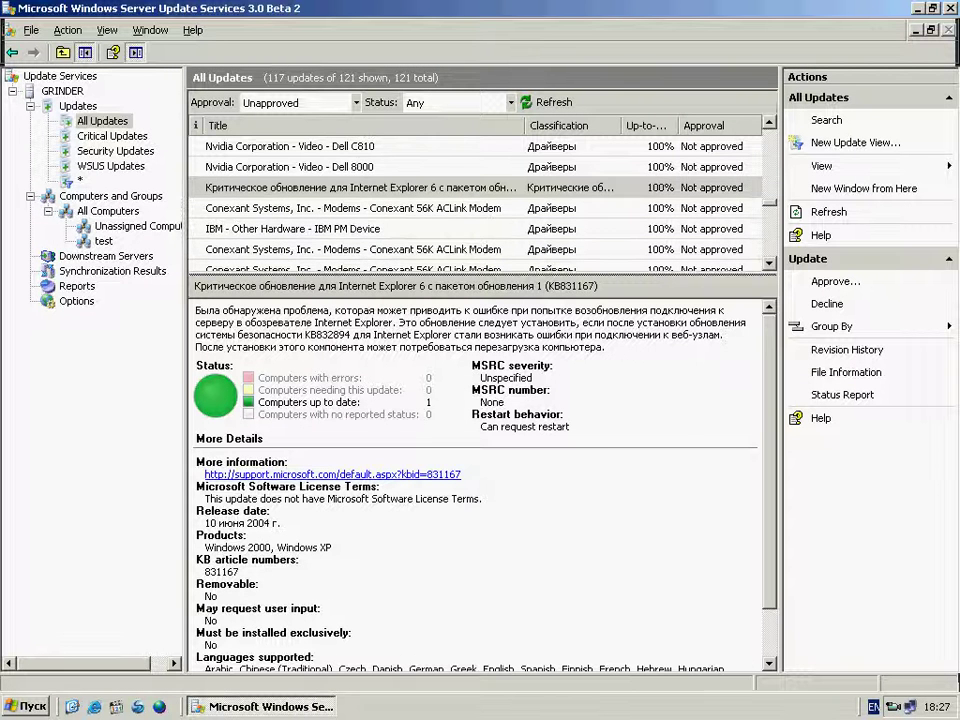
pyautogui.scroll(-4, 475, 200)
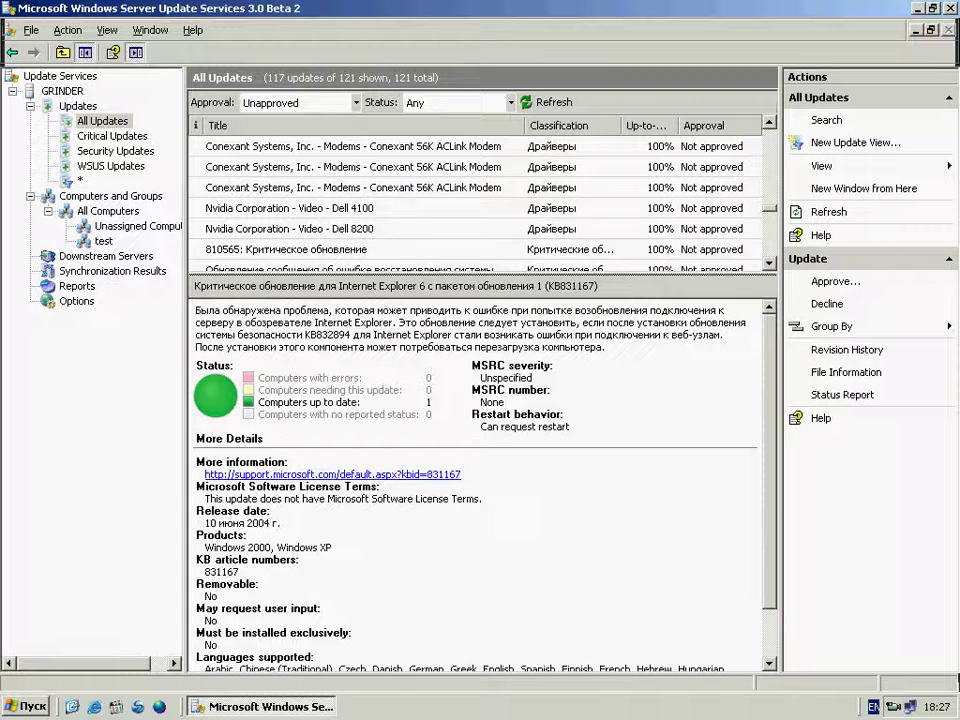
pyautogui.click(650, 250)
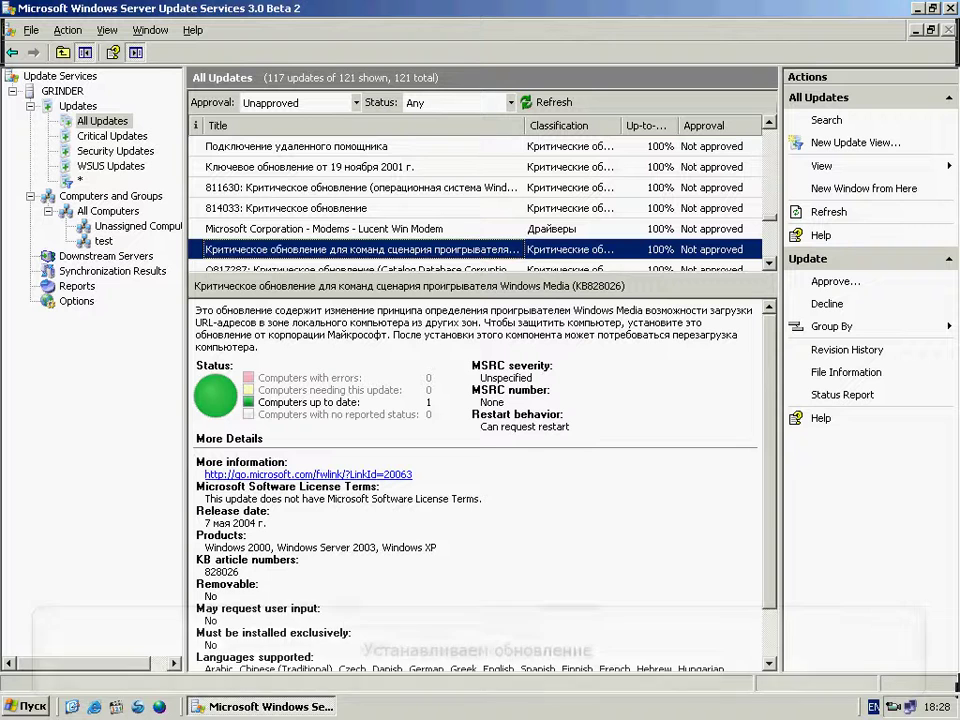
pyautogui.rightClick(373, 250)
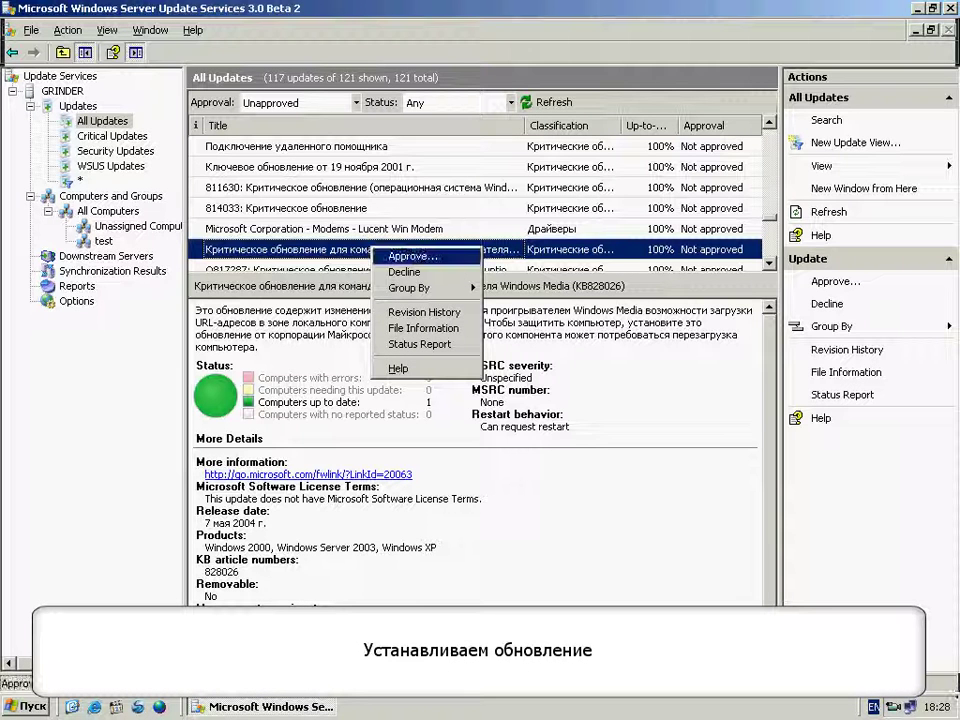
pyautogui.click(413, 257)
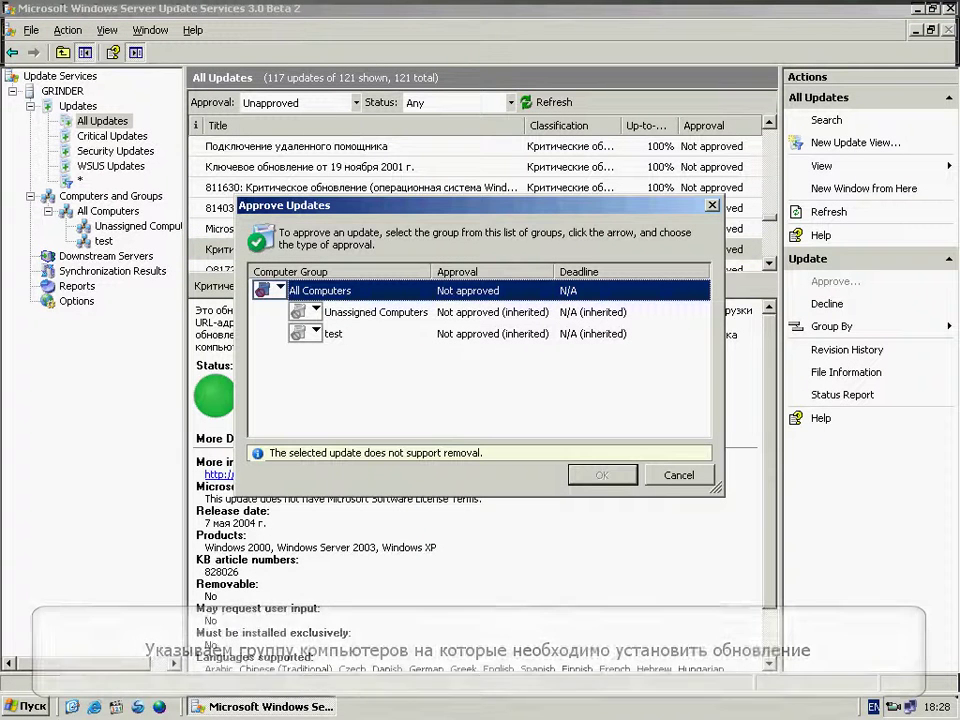
pyautogui.click(315, 333)
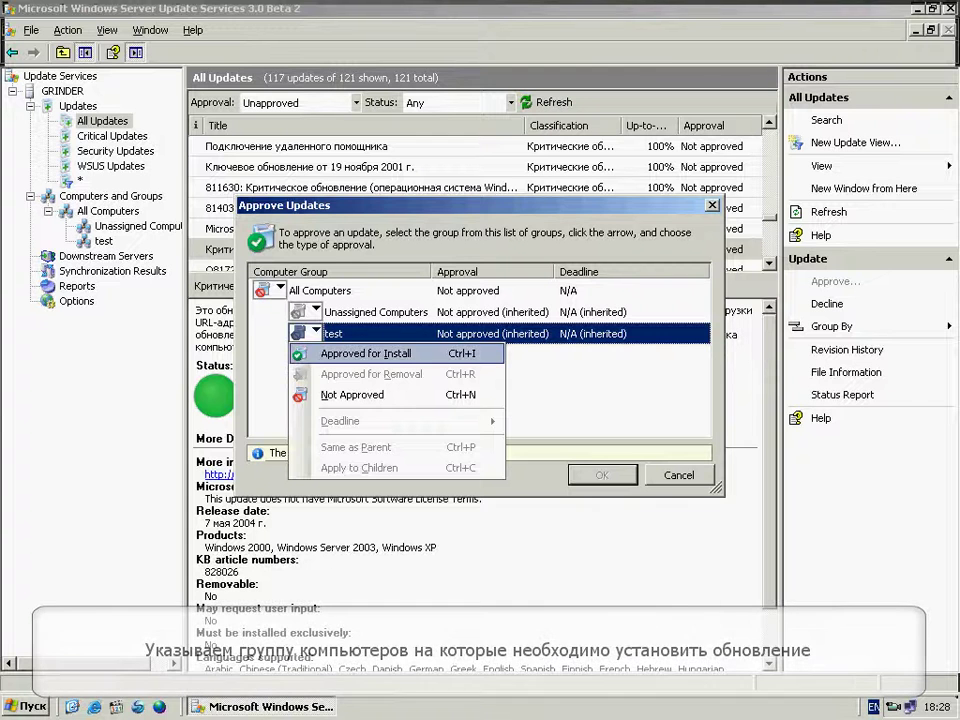
pyautogui.press('Return')
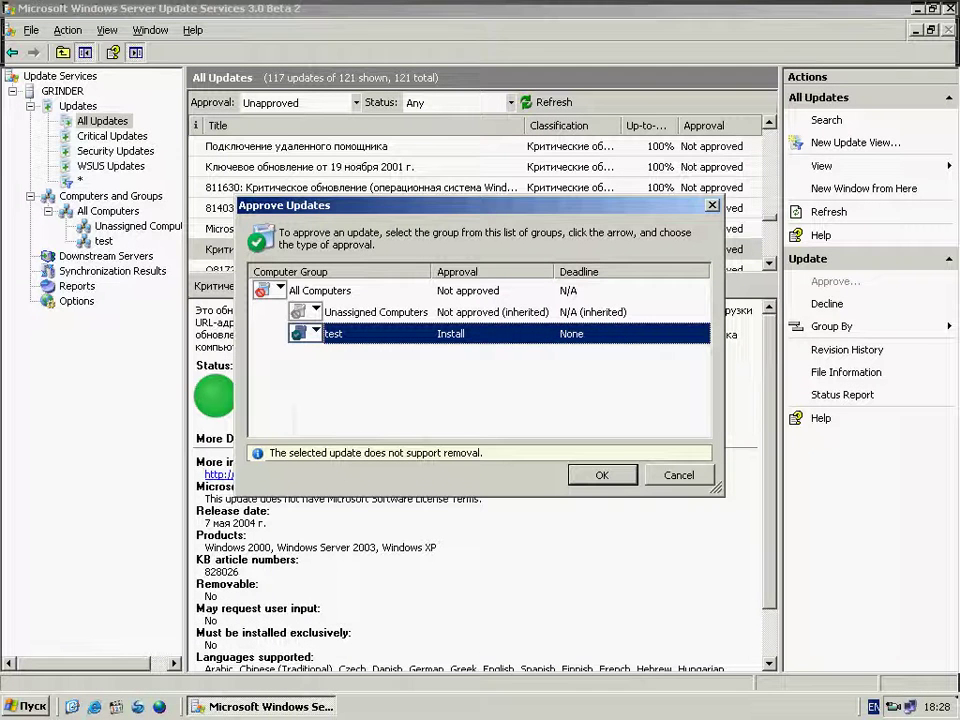
pyautogui.press('Tab')
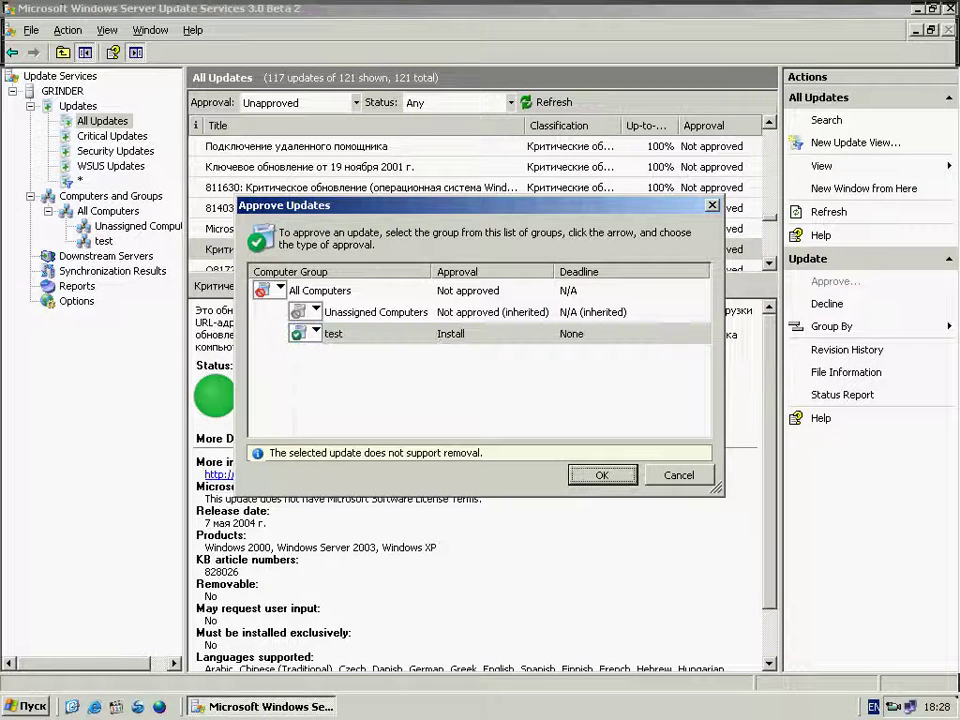
pyautogui.press('Return')
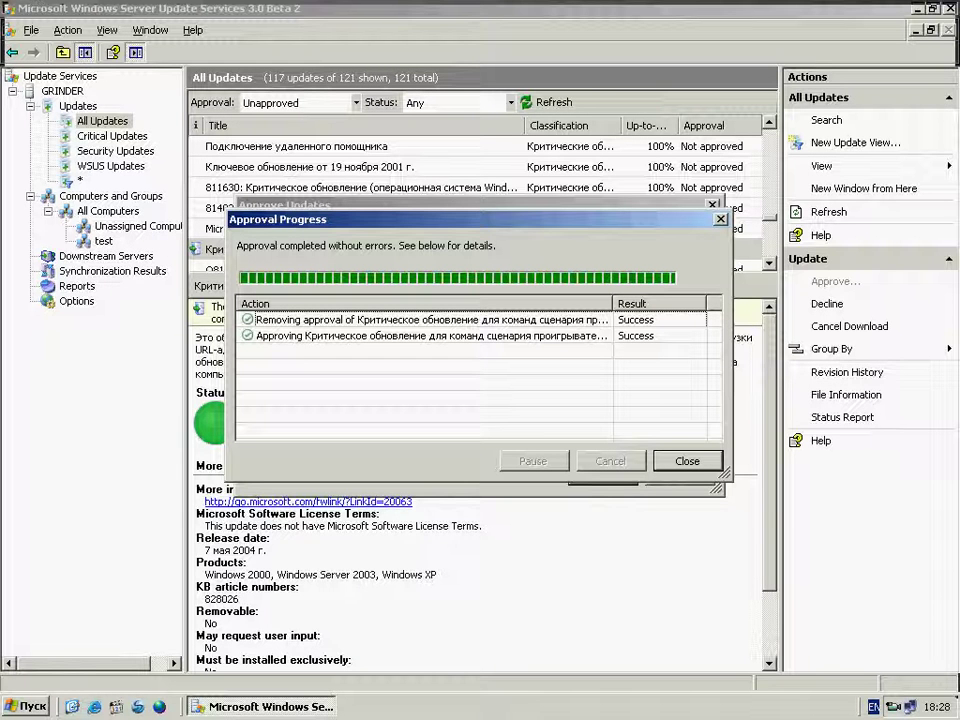
pyautogui.press('Return')
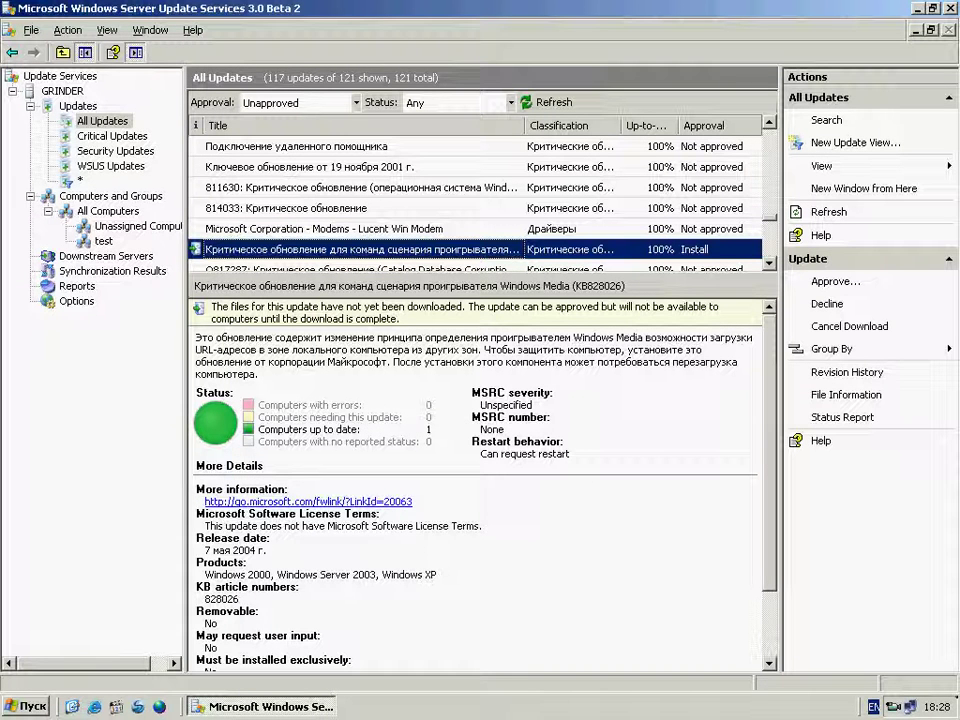
# Display the test group's computers with the status filter set to Any
pyautogui.click(103, 241)
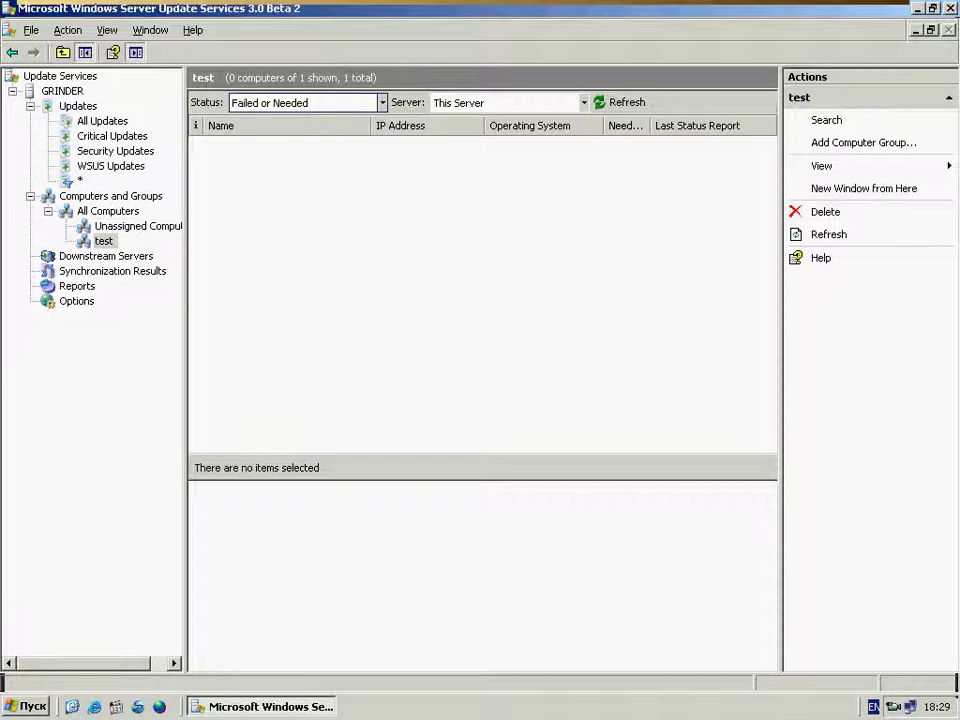
pyautogui.click(382, 103)
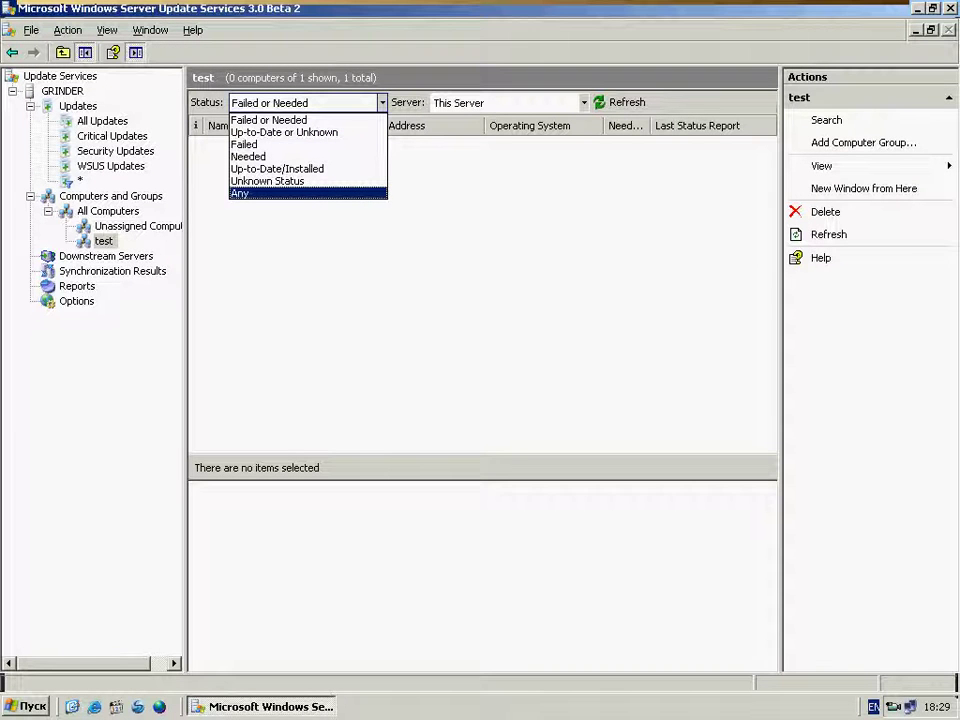
pyautogui.press('Up')
pyautogui.press('Up')
pyautogui.press('Return')
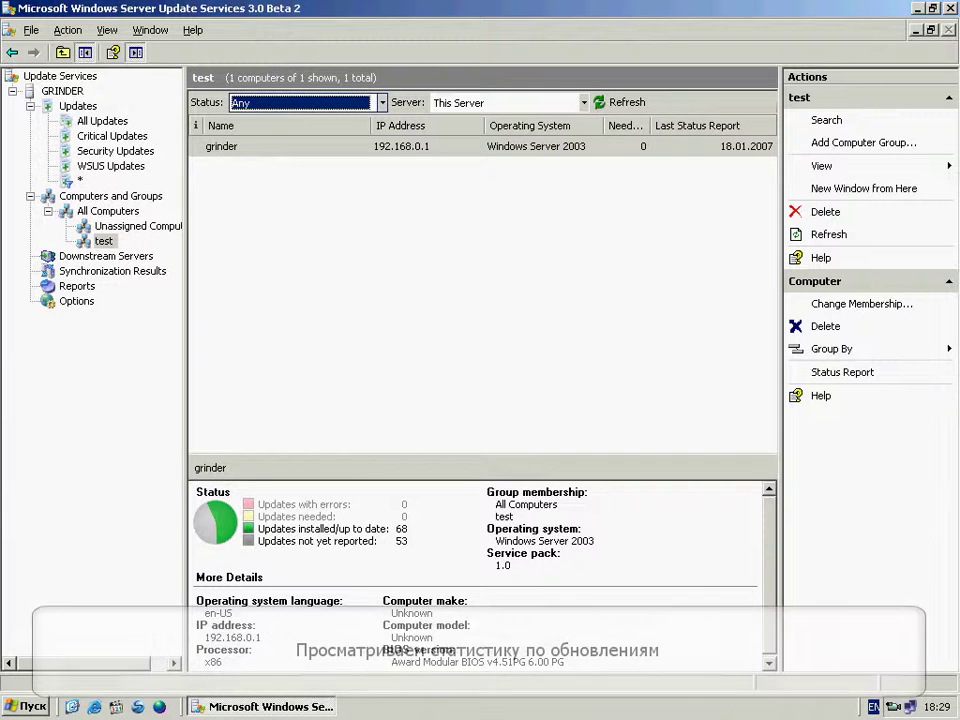
# Run a Computer Status Summary report covering all computers and all downstream servers, review it, and close the report
pyautogui.click(48, 211)
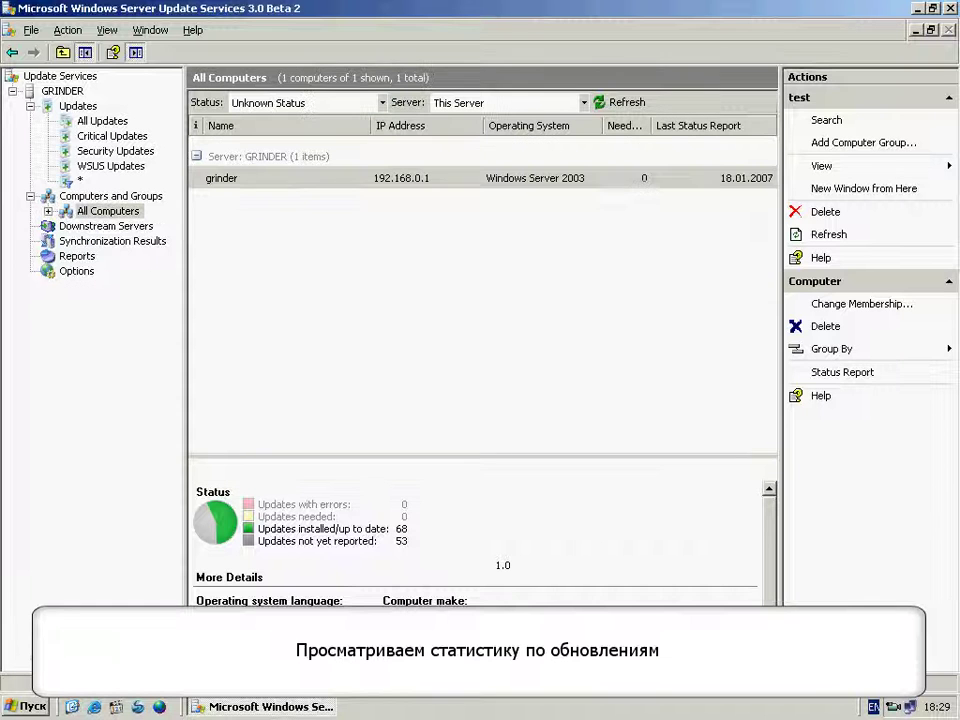
pyautogui.click(77, 256)
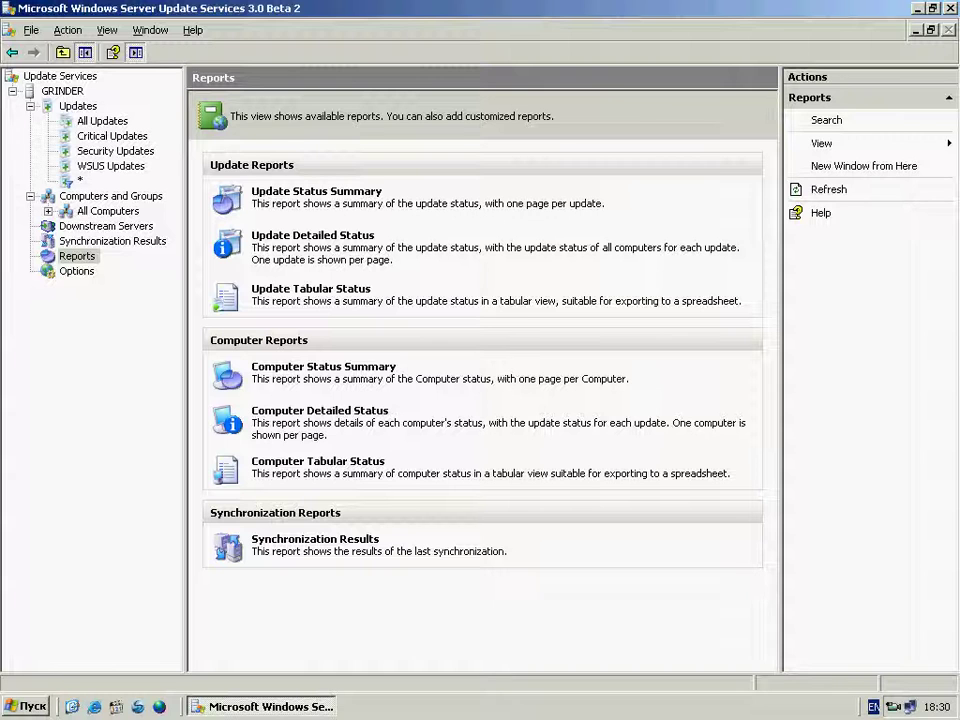
pyautogui.click(323, 367)
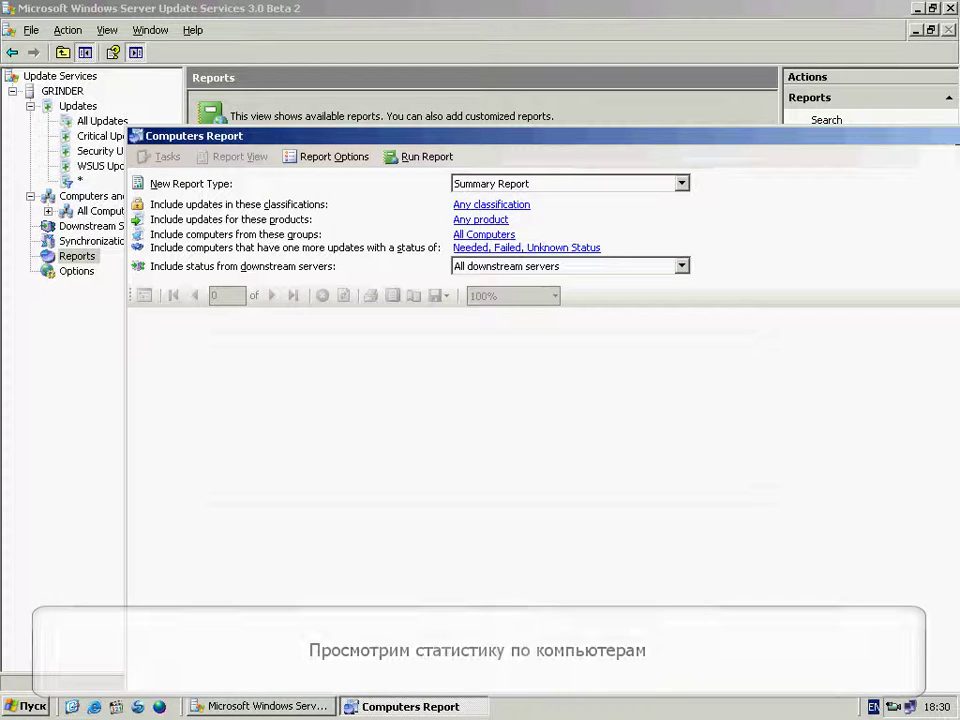
pyautogui.moveTo(957, 139); pyautogui.dragTo(854, 36)
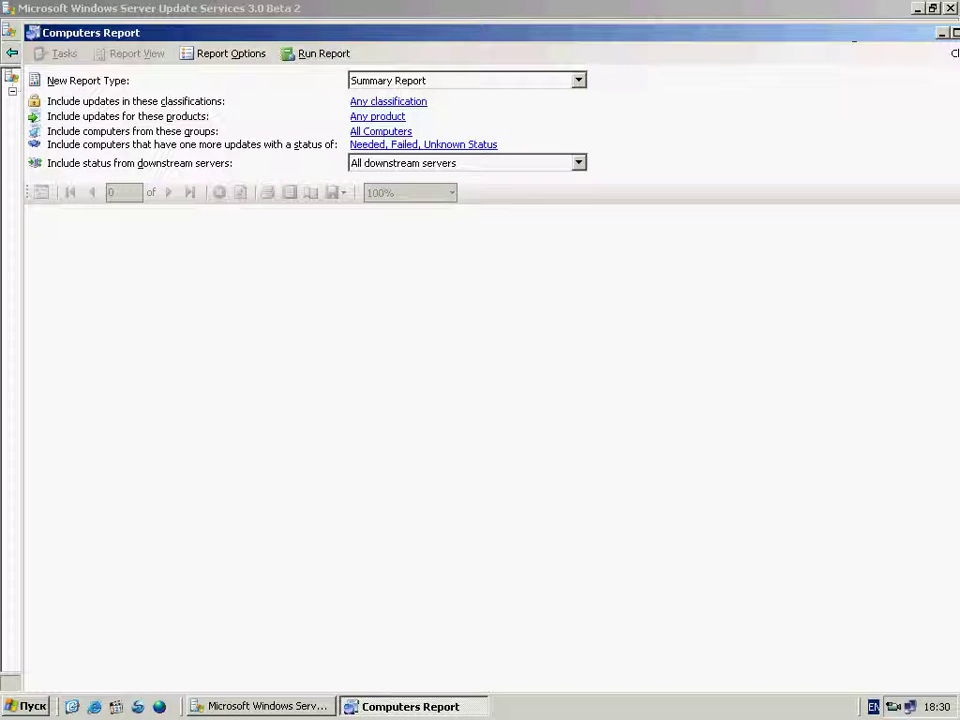
pyautogui.click(579, 163)
pyautogui.click(390, 180)
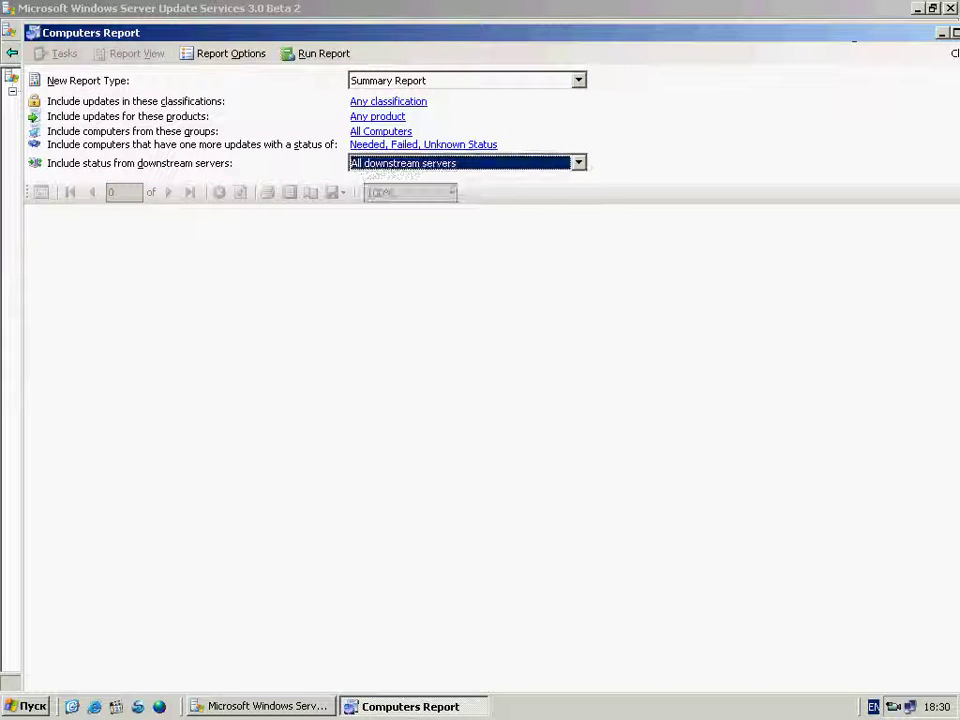
pyautogui.click(317, 53)
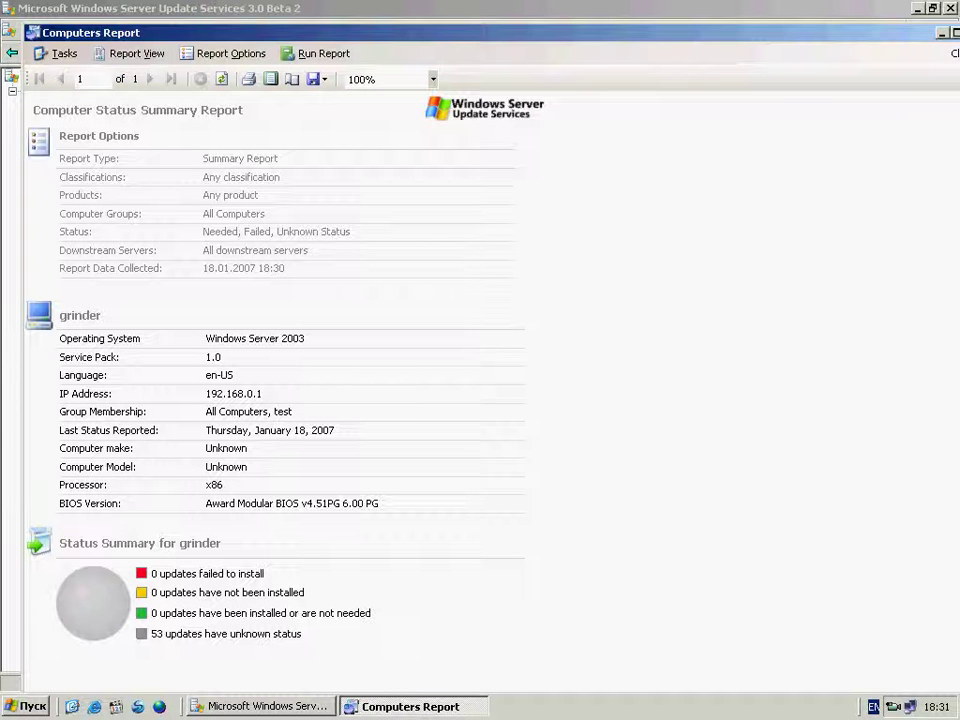
pyautogui.moveTo(400, 33); pyautogui.dragTo(379, 24)
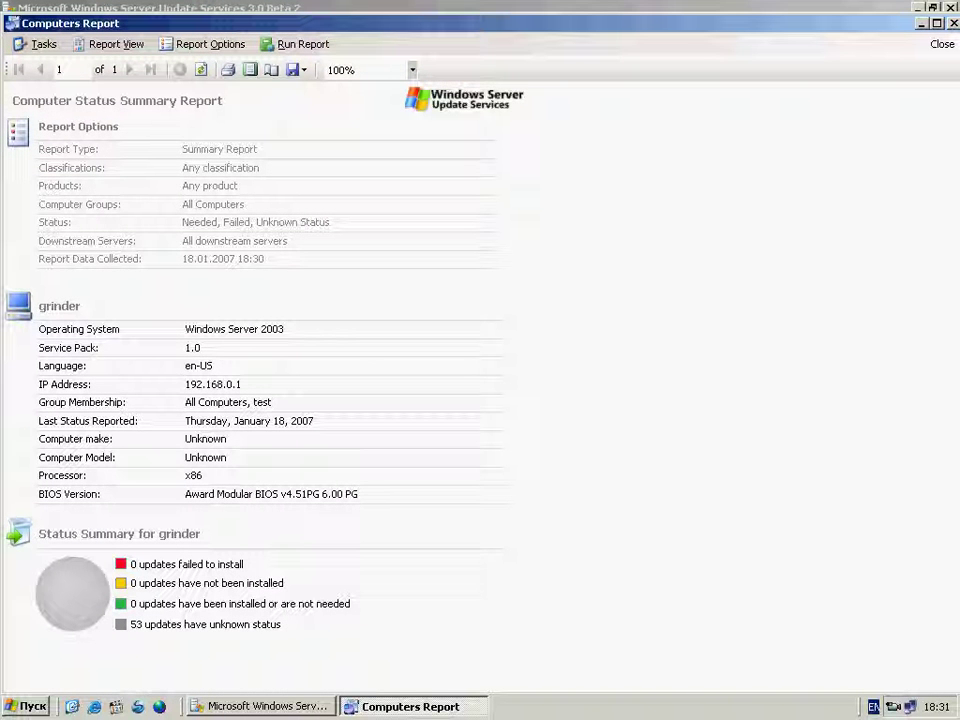
pyautogui.click(953, 23)
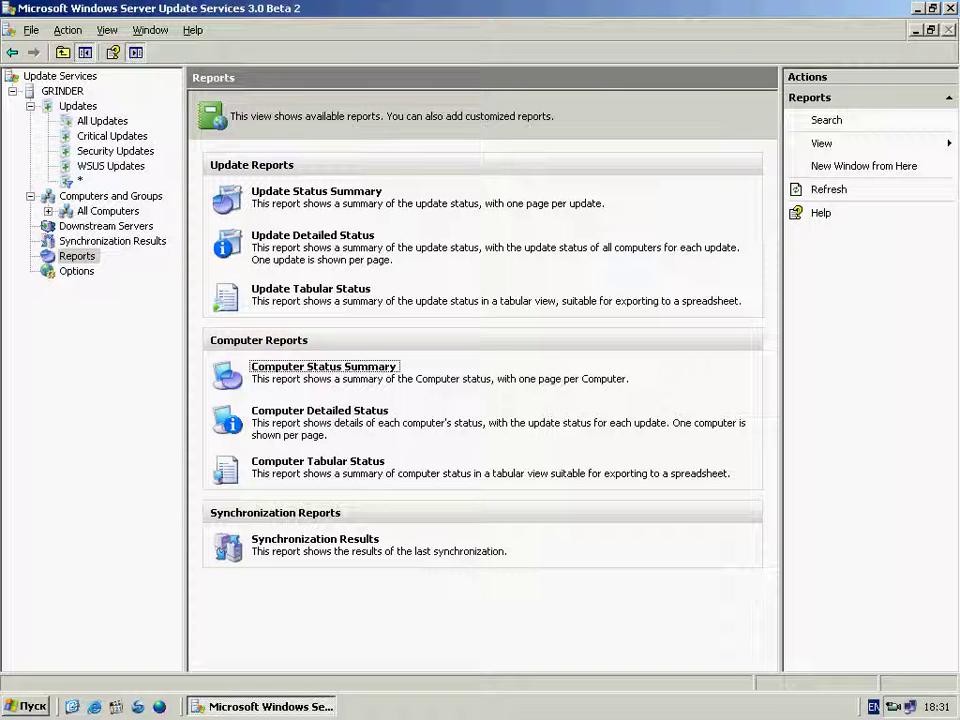
# Display the server's configuration options and look through the list to the WSUS Server Configuration Wizard
pyautogui.click(77, 271)
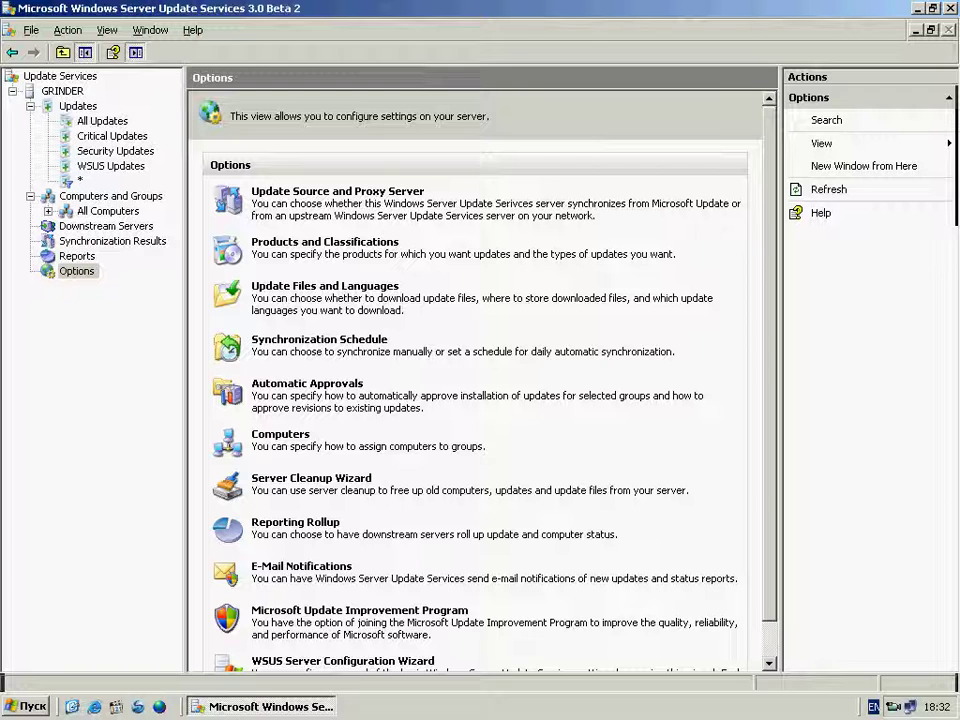
pyautogui.scroll(-1, 475, 400)
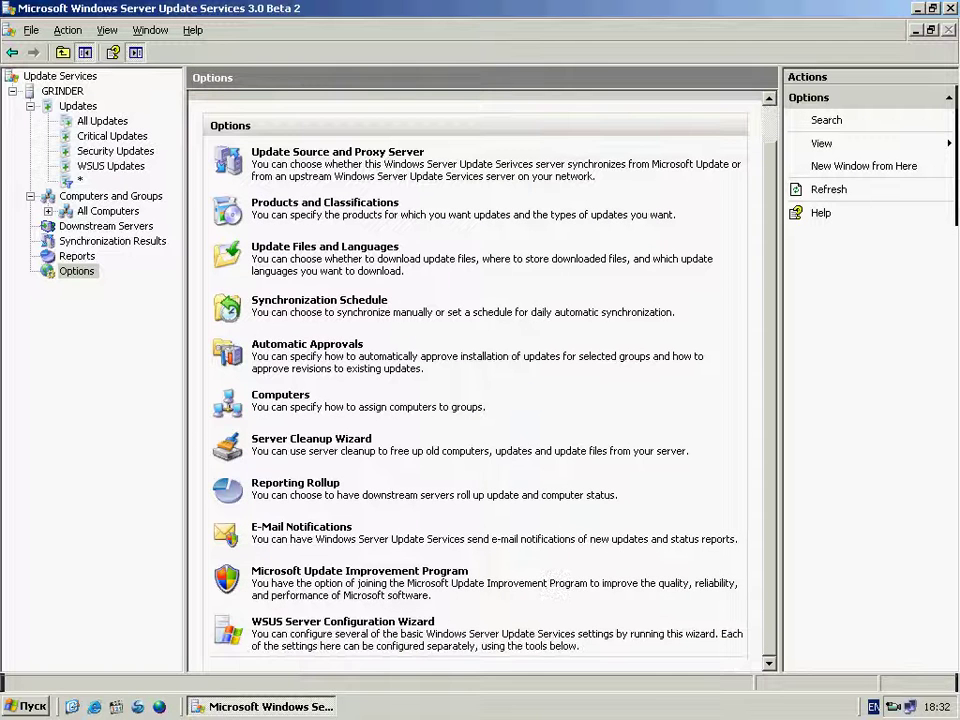